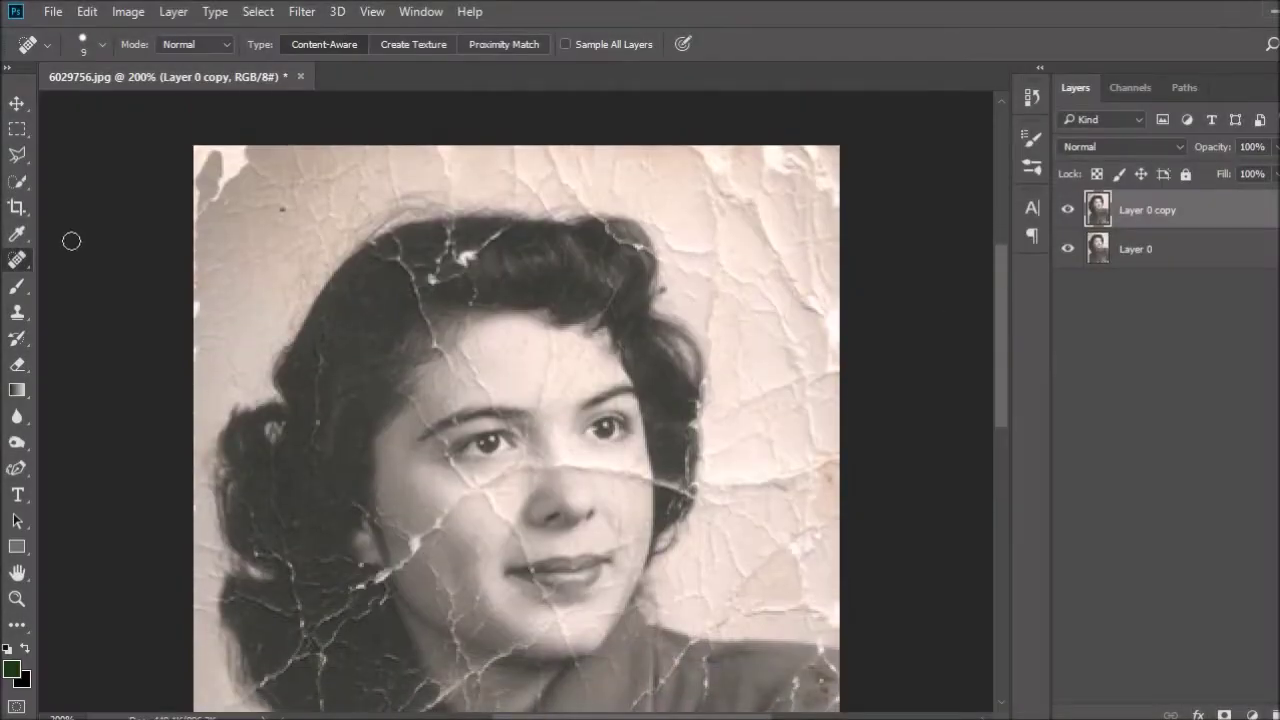
Heal the cracks along the photo's left edge and top-right corner
drag(203, 210, 197, 285)
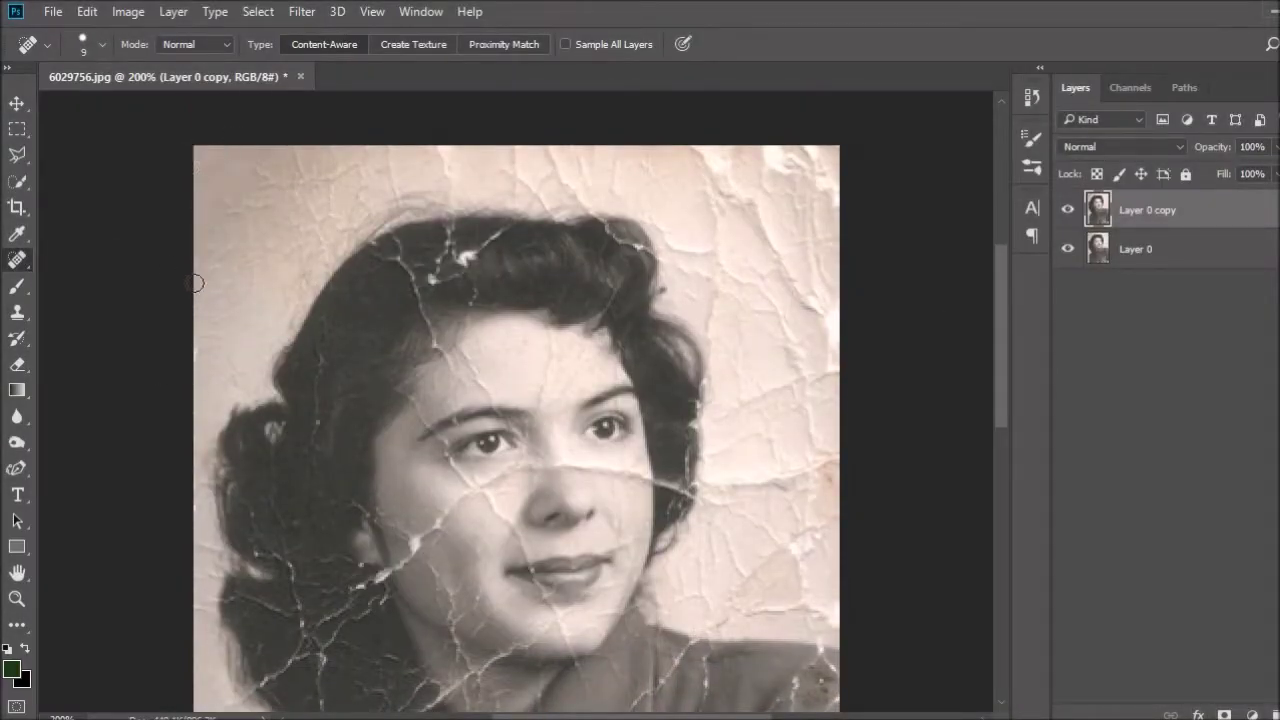
drag(758, 152, 826, 163)
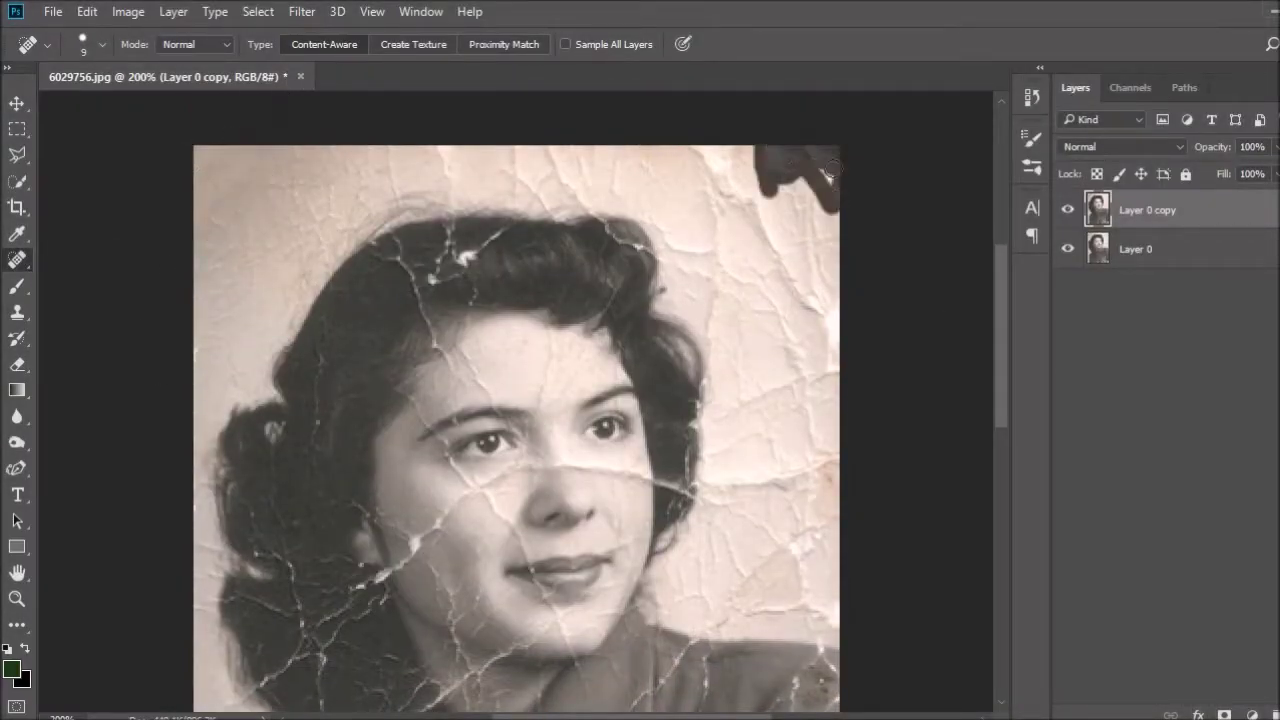
scroll(1000, 363, down, 1)
mouse_move(711, 220)
mouse_down()
mouse_move(806, 323)
mouse_move(740, 160)
mouse_up()
With a larger brush, heal the cracks and spots in the upper-right background
key(bracketright)
key(bracketright)
drag(795, 262, 820, 143)
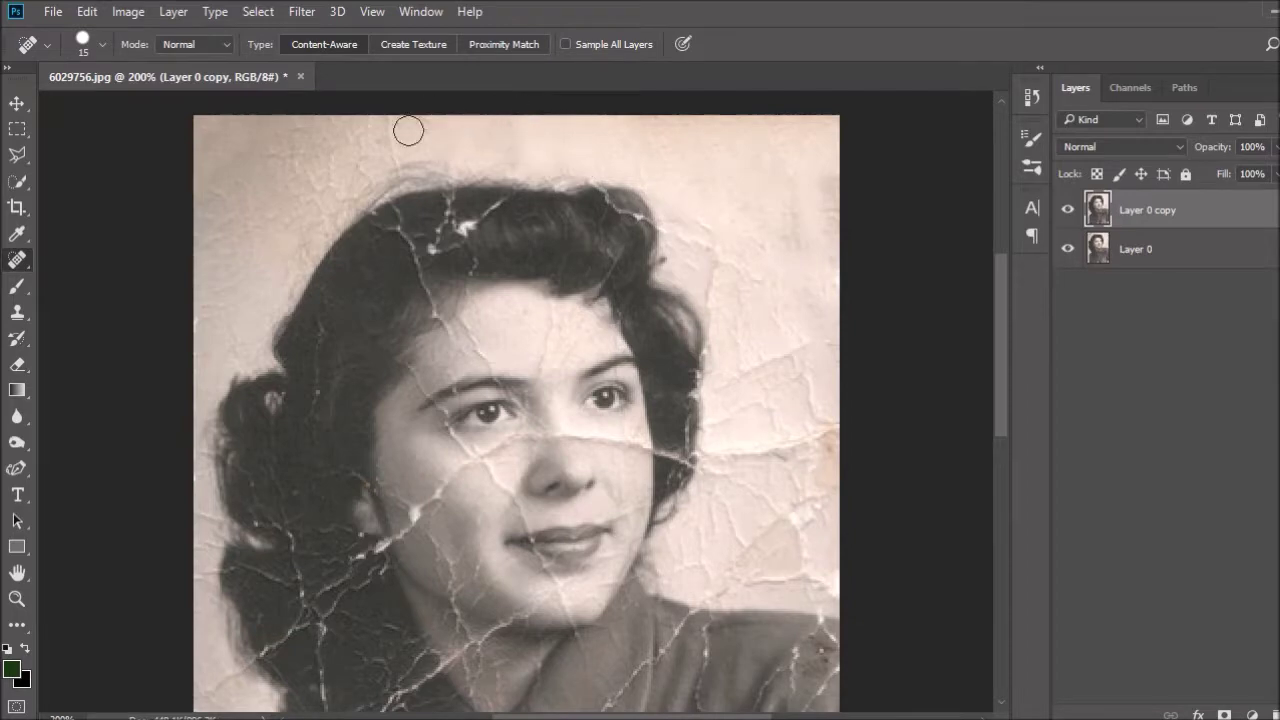
click(695, 229)
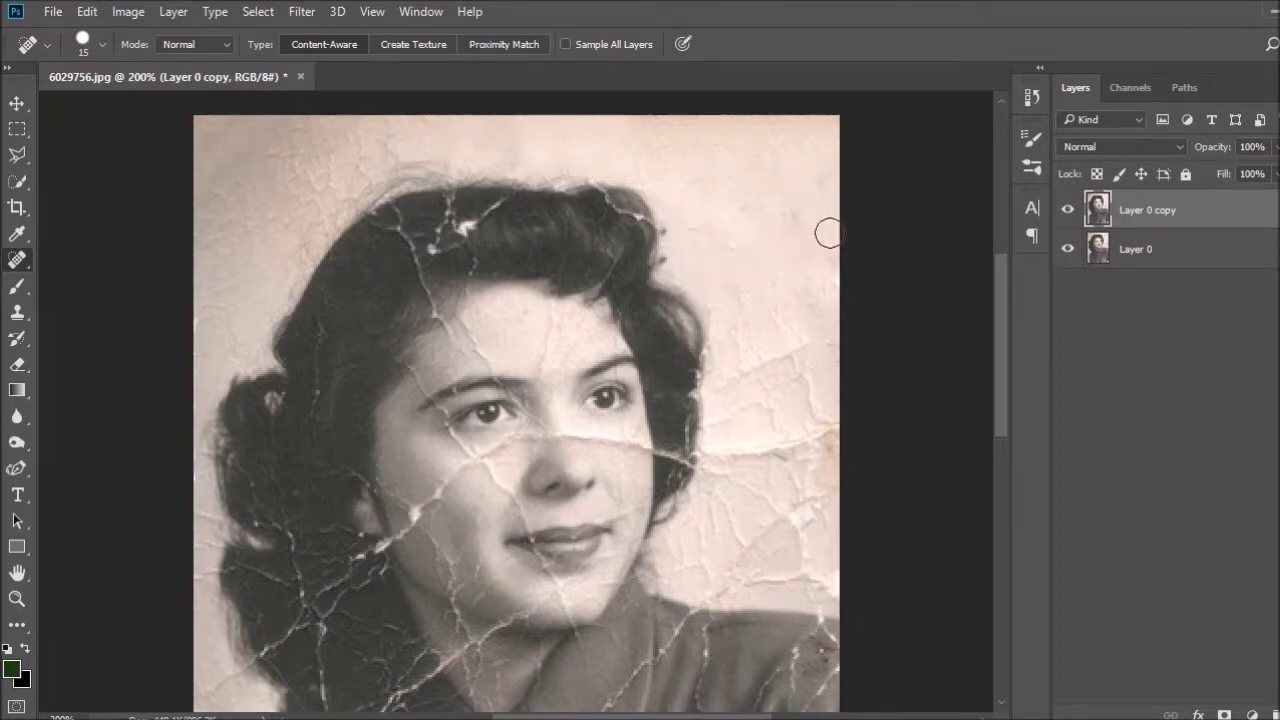
scroll(657, 131, down, 3)
drag(737, 287, 828, 257)
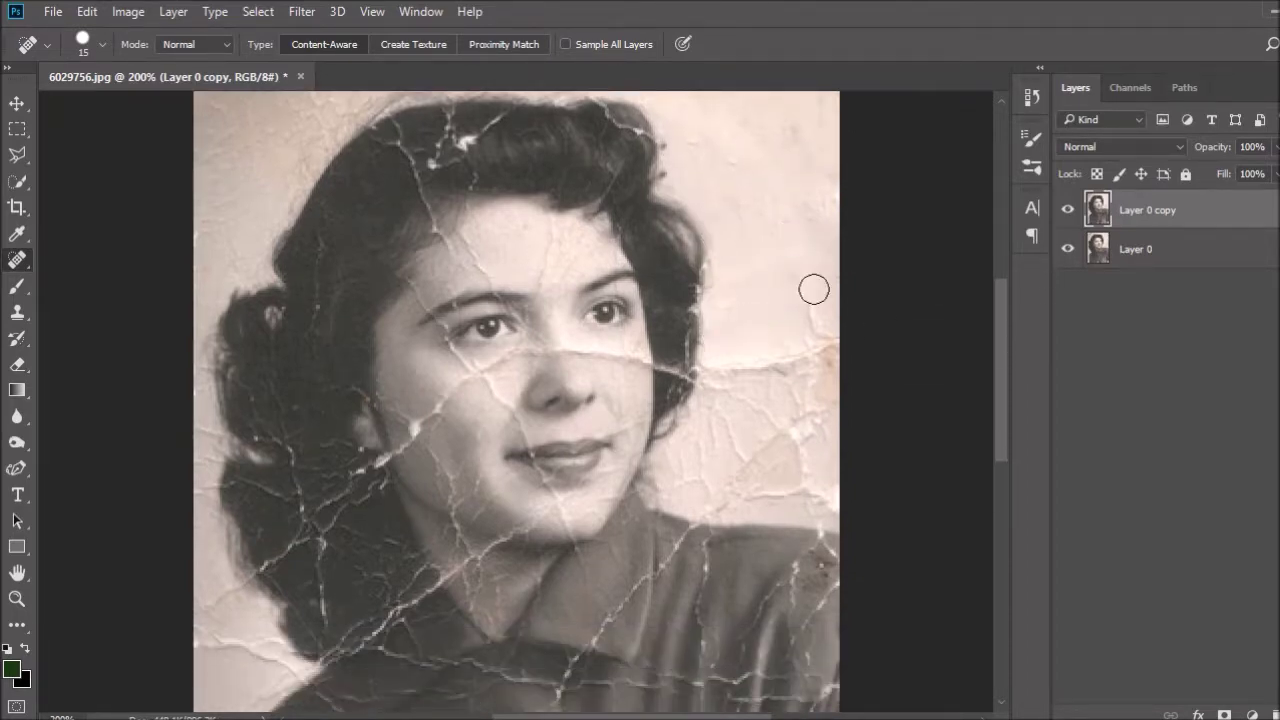
Heal the background cracks right of the face and along the left shoulder edge
drag(846, 417, 730, 470)
click(720, 428)
click(698, 482)
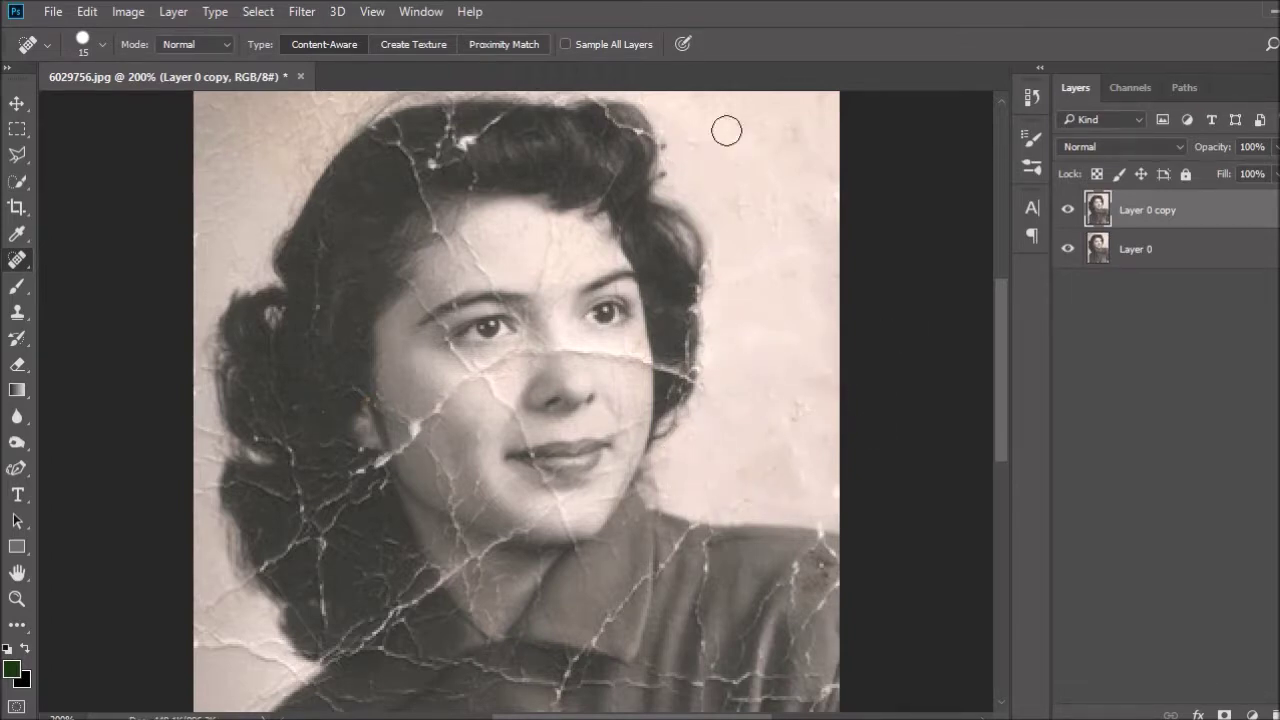
drag(1006, 365, 1006, 455)
drag(238, 426, 288, 372)
click(223, 414)
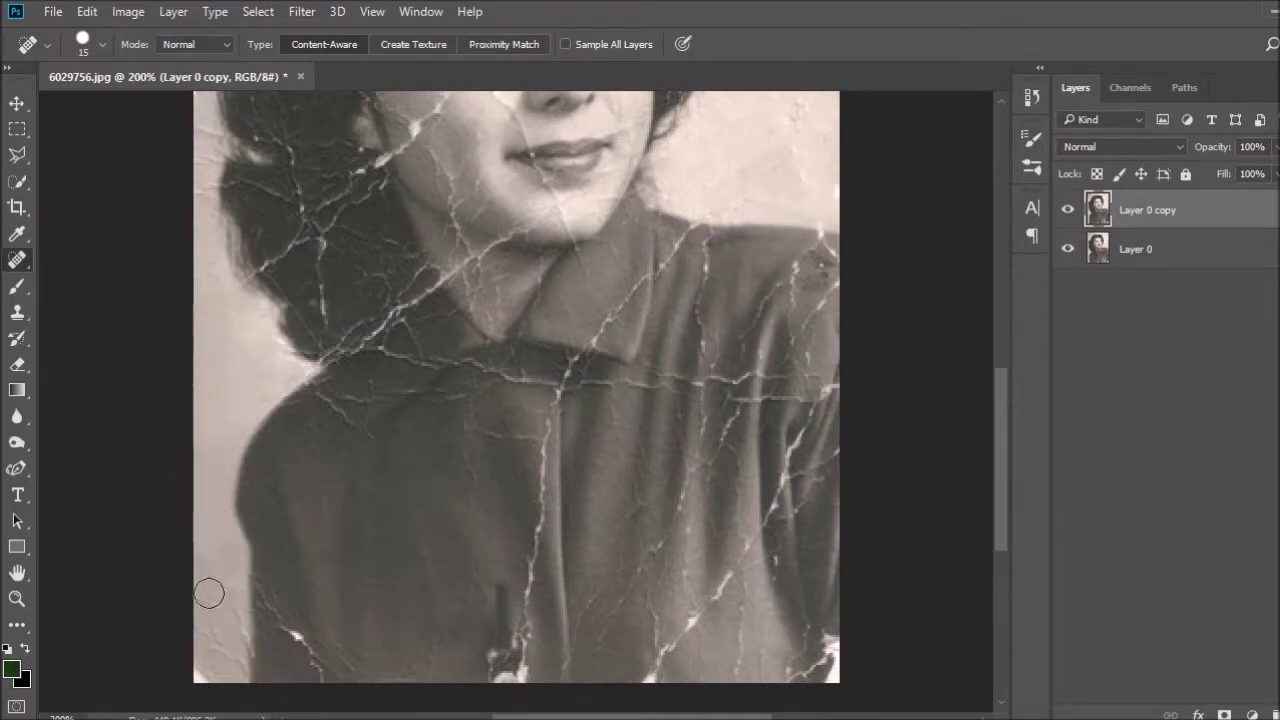
Heal the cracks at the upper-left hair edge and near the top of the hair
drag(201, 190, 201, 207)
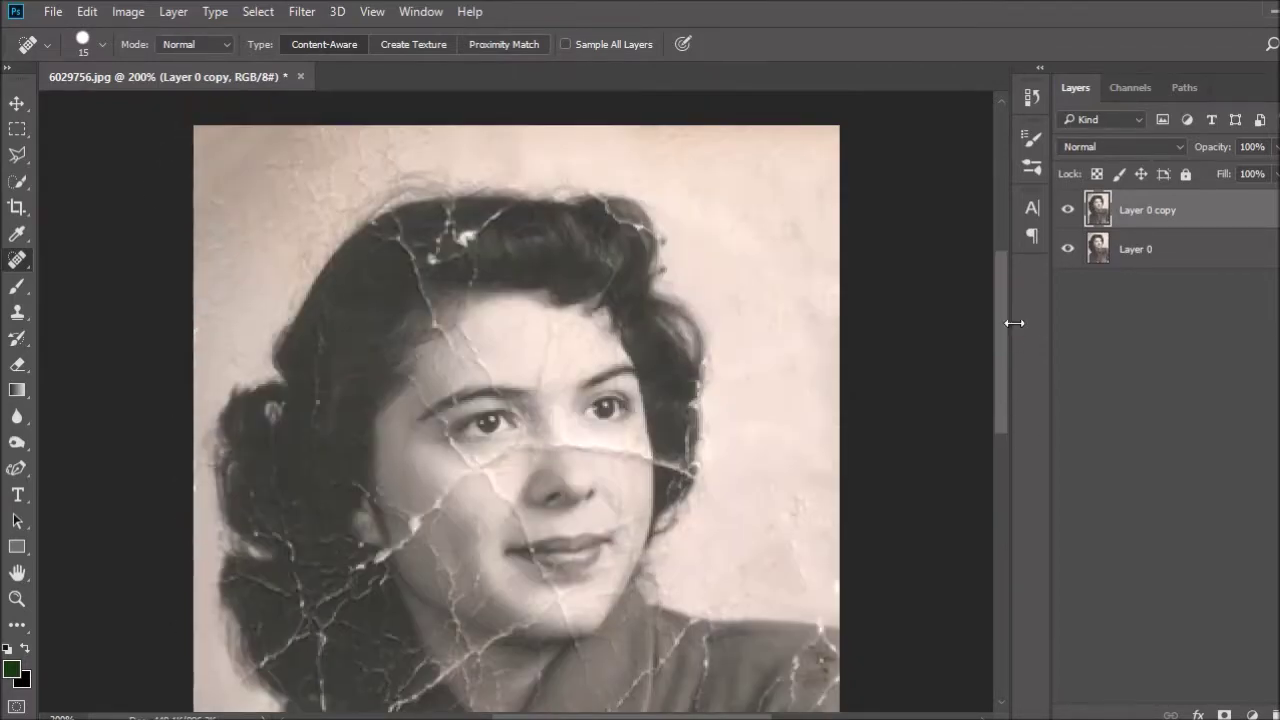
drag(1002, 449, 1008, 329)
drag(268, 138, 123, 196)
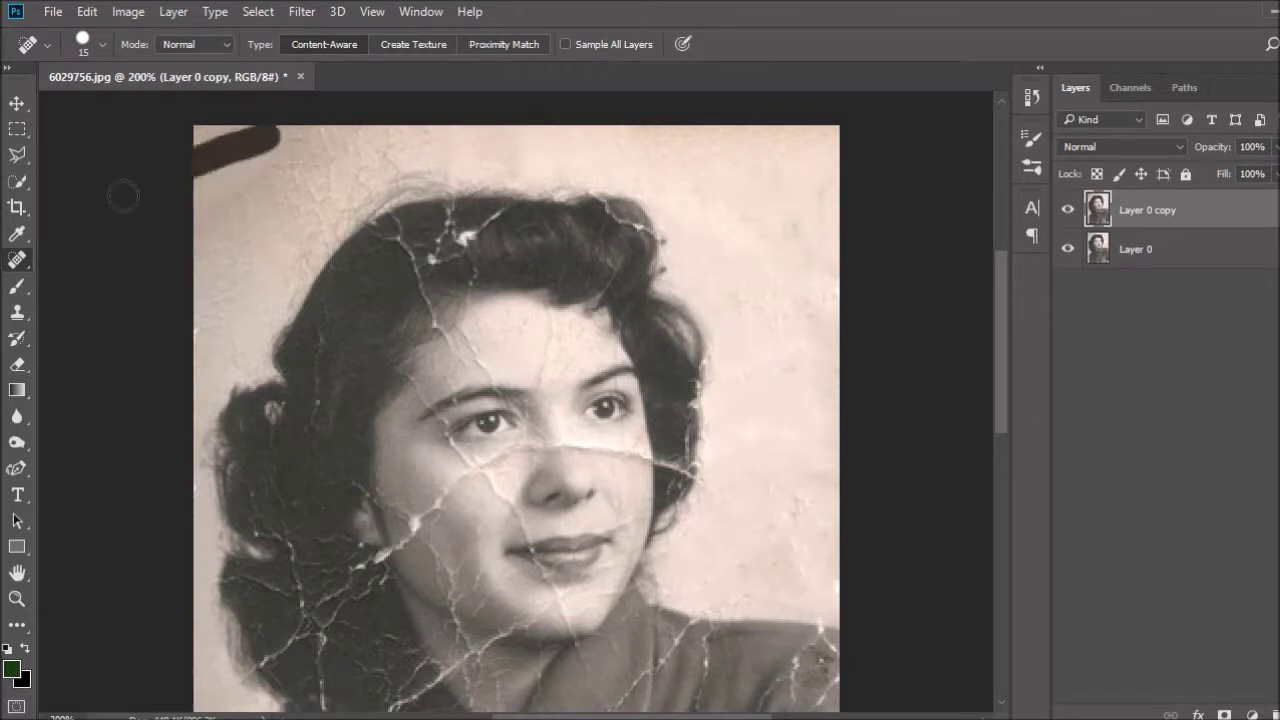
drag(350, 155, 332, 205)
click(1211, 689)
click(327, 208)
Clean the remaining cracks above the hair and across the top-right background band
mouse_move(337, 134)
mouse_down()
mouse_move(252, 144)
mouse_move(325, 190)
mouse_up()
click(368, 157)
drag(820, 235, 540, 130)
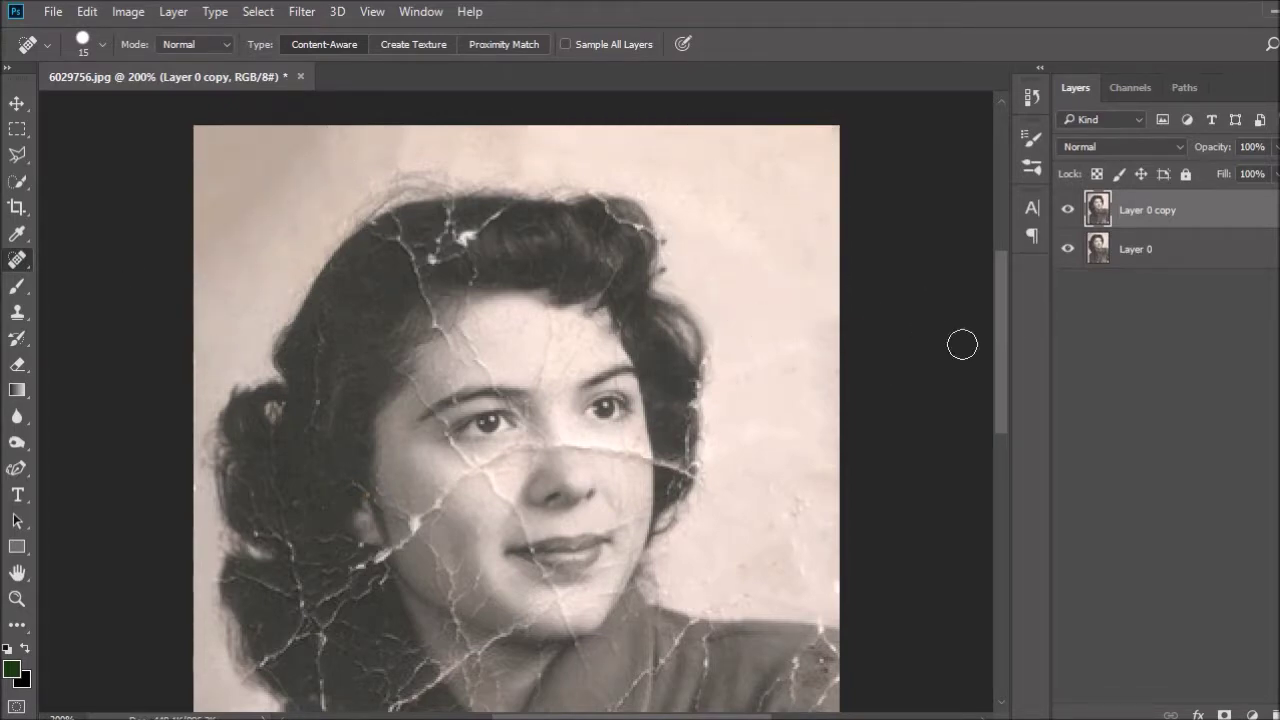
drag(1000, 335, 1000, 480)
key(bracketleft)
key(bracketleft)
key(bracketleft)
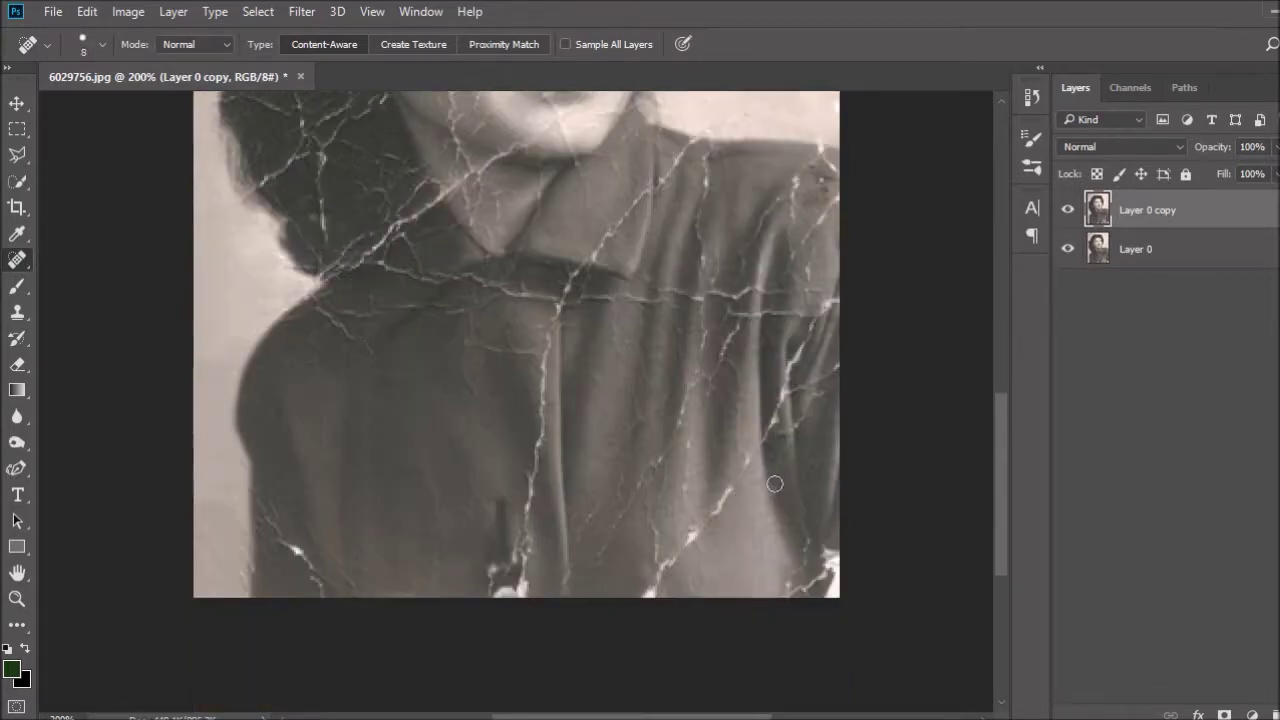
Heal the jacket's right-edge crack, the diagonal bright crack and the lower-left jacket cracks
drag(828, 545, 829, 602)
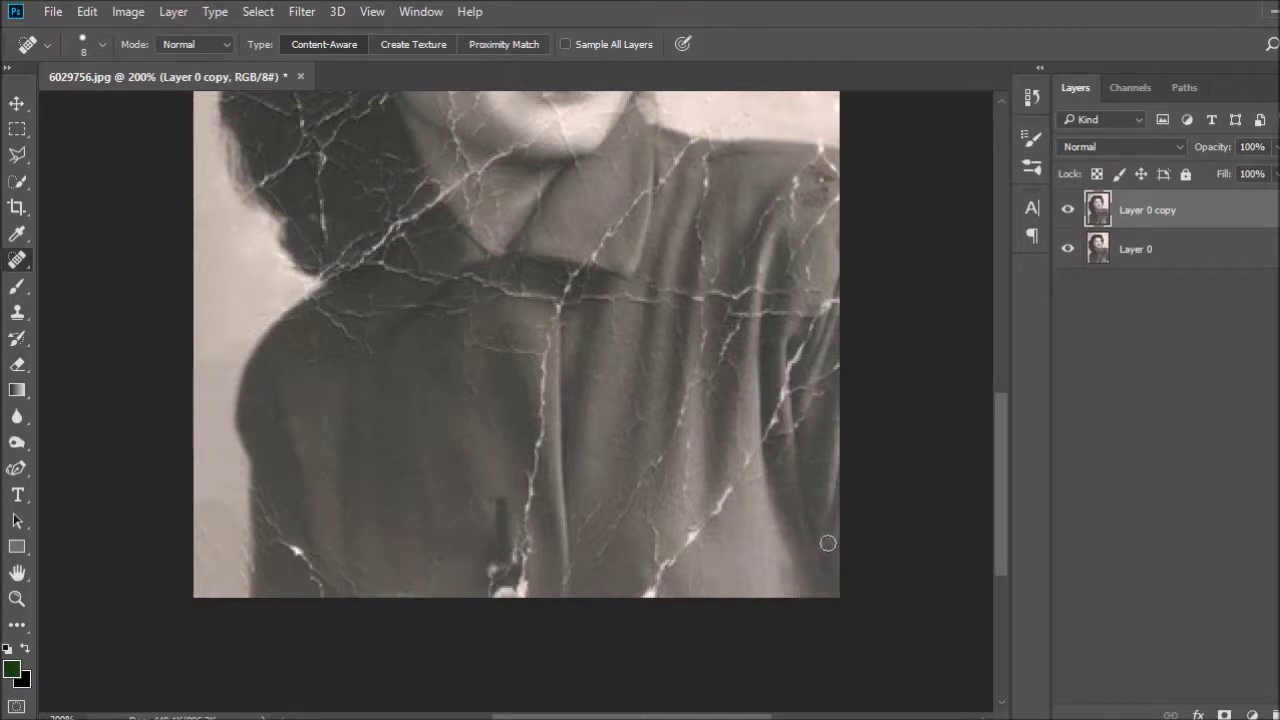
mouse_move(755, 450)
mouse_down()
mouse_move(690, 545)
mouse_move(645, 570)
mouse_up()
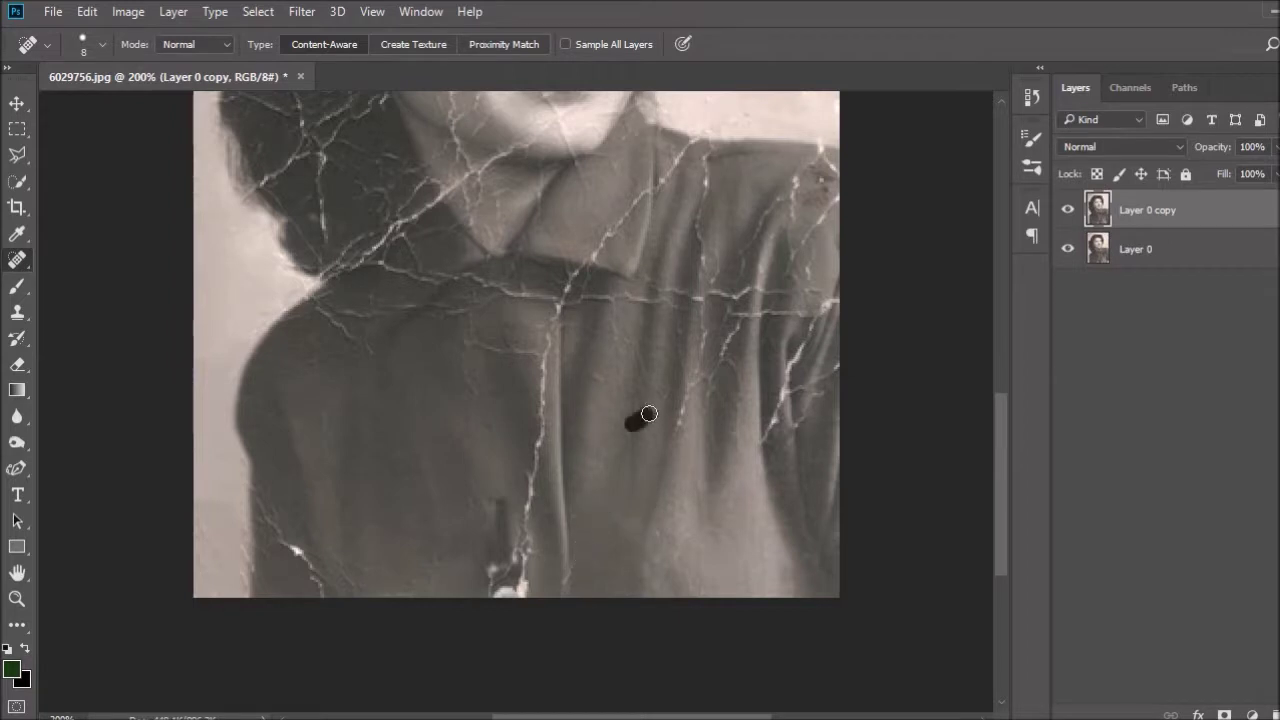
drag(618, 308, 600, 382)
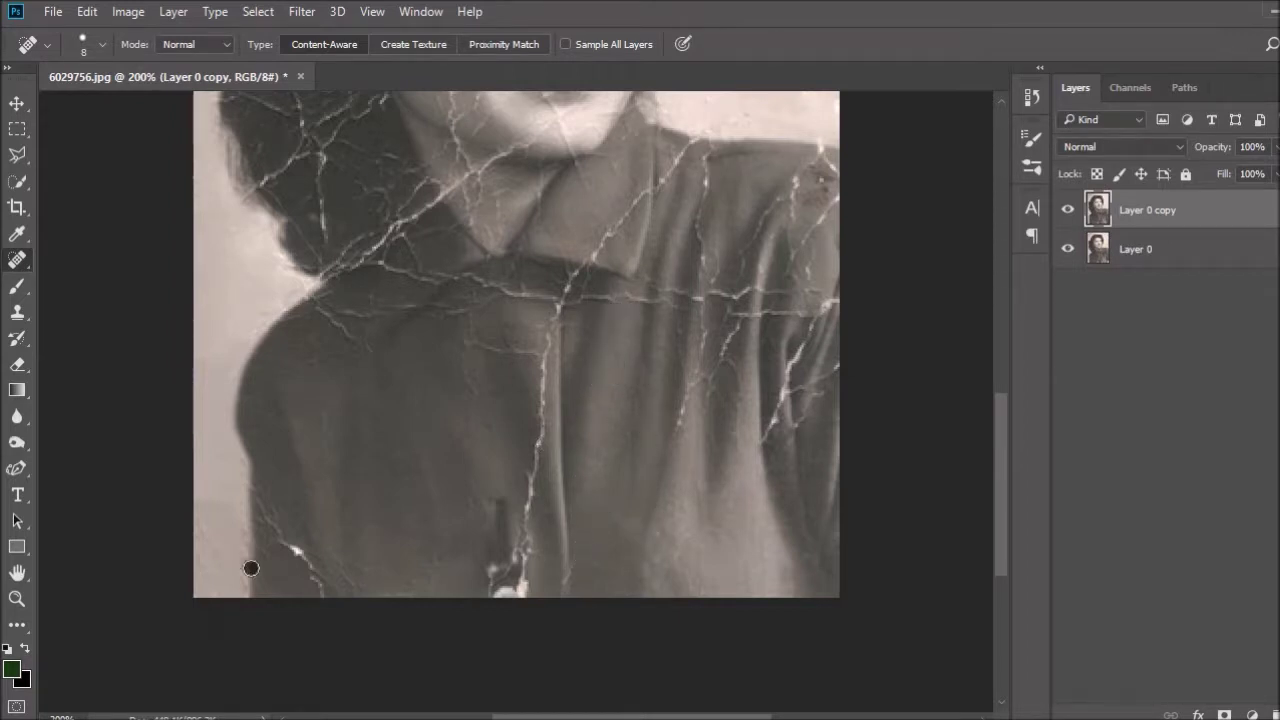
drag(272, 508, 318, 588)
drag(437, 549, 423, 600)
mouse_move(480, 485)
mouse_down()
mouse_move(486, 574)
mouse_move(552, 318)
mouse_up()
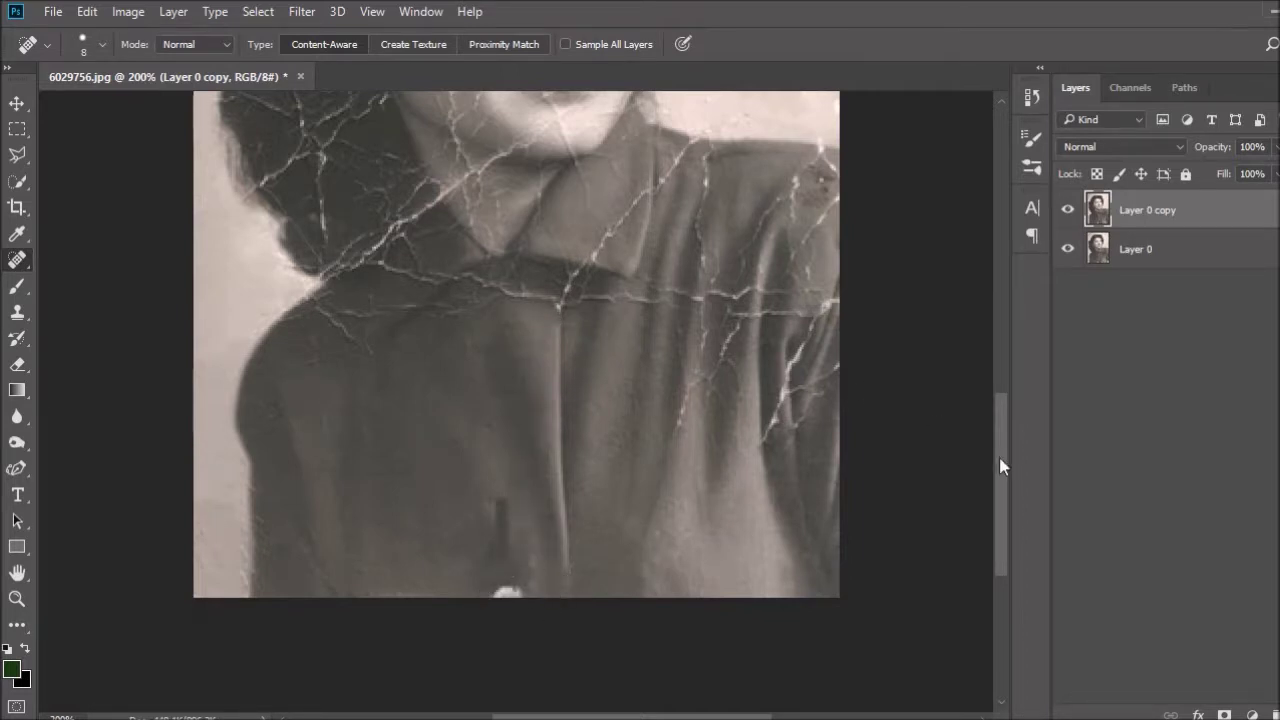
Heal the cracks below the collar, on the jacket's right side and on the right shoulder
scroll(1003, 467, up, 2)
mouse_move(316, 391)
mouse_down()
mouse_move(345, 418)
mouse_move(380, 380)
mouse_move(471, 379)
mouse_up()
drag(710, 220, 714, 350)
mouse_move(822, 228)
mouse_down()
mouse_move(840, 269)
mouse_move(797, 317)
mouse_up()
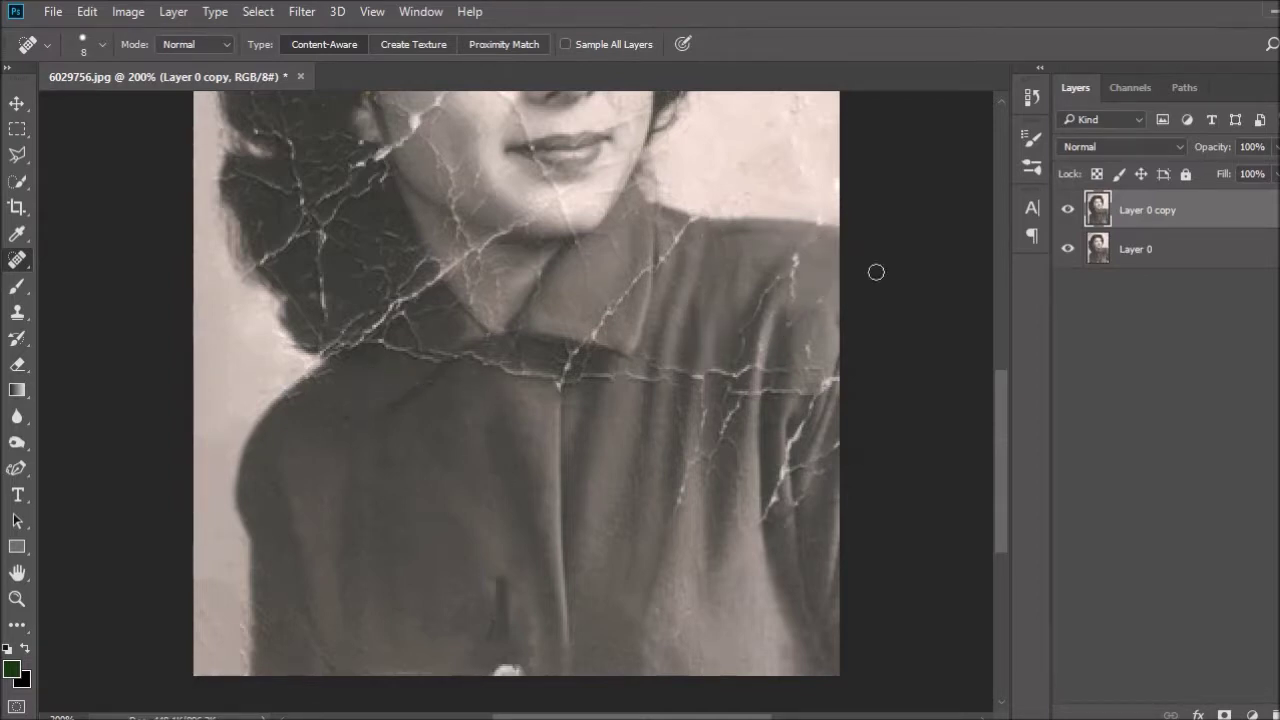
mouse_move(815, 242)
mouse_down()
mouse_move(797, 308)
mouse_move(806, 350)
mouse_move(837, 370)
mouse_up()
drag(760, 395, 830, 385)
Finish the diagonal and vertical cracks along the jacket's right side
drag(795, 435, 765, 515)
mouse_move(828, 415)
mouse_down()
mouse_move(818, 515)
mouse_move(829, 555)
mouse_up()
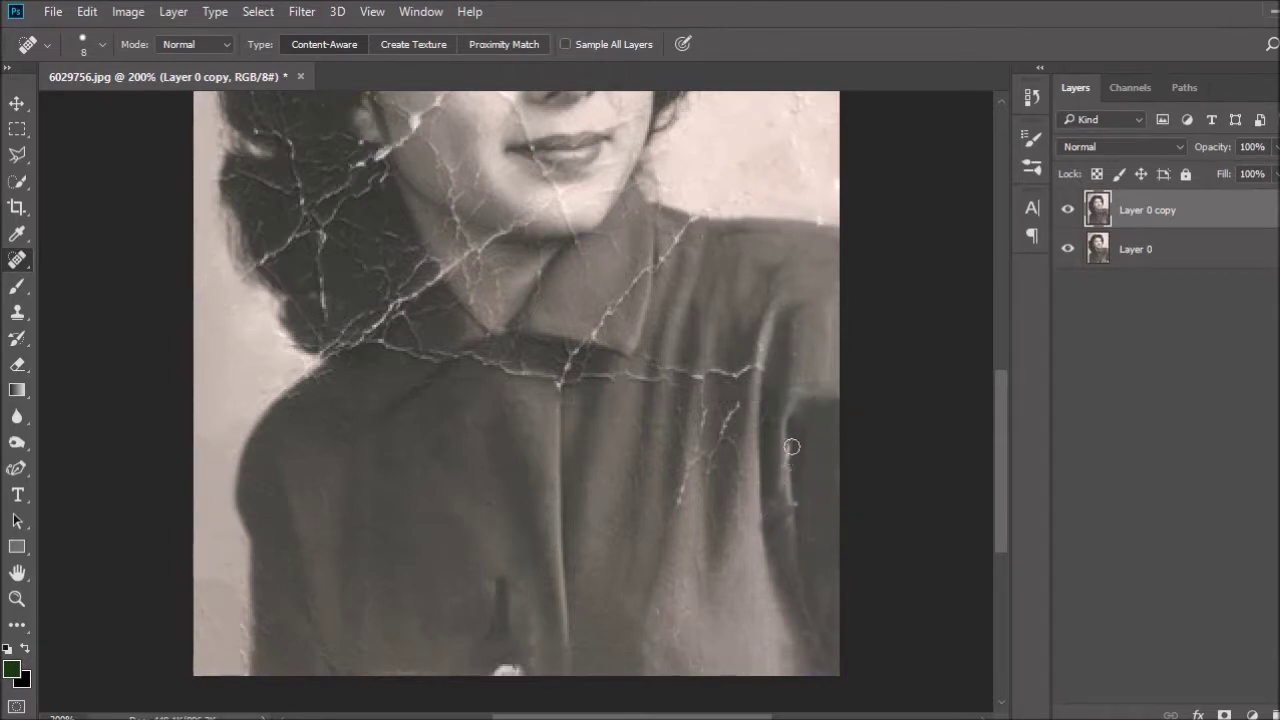
drag(785, 425, 796, 506)
drag(738, 400, 732, 440)
drag(705, 520, 696, 420)
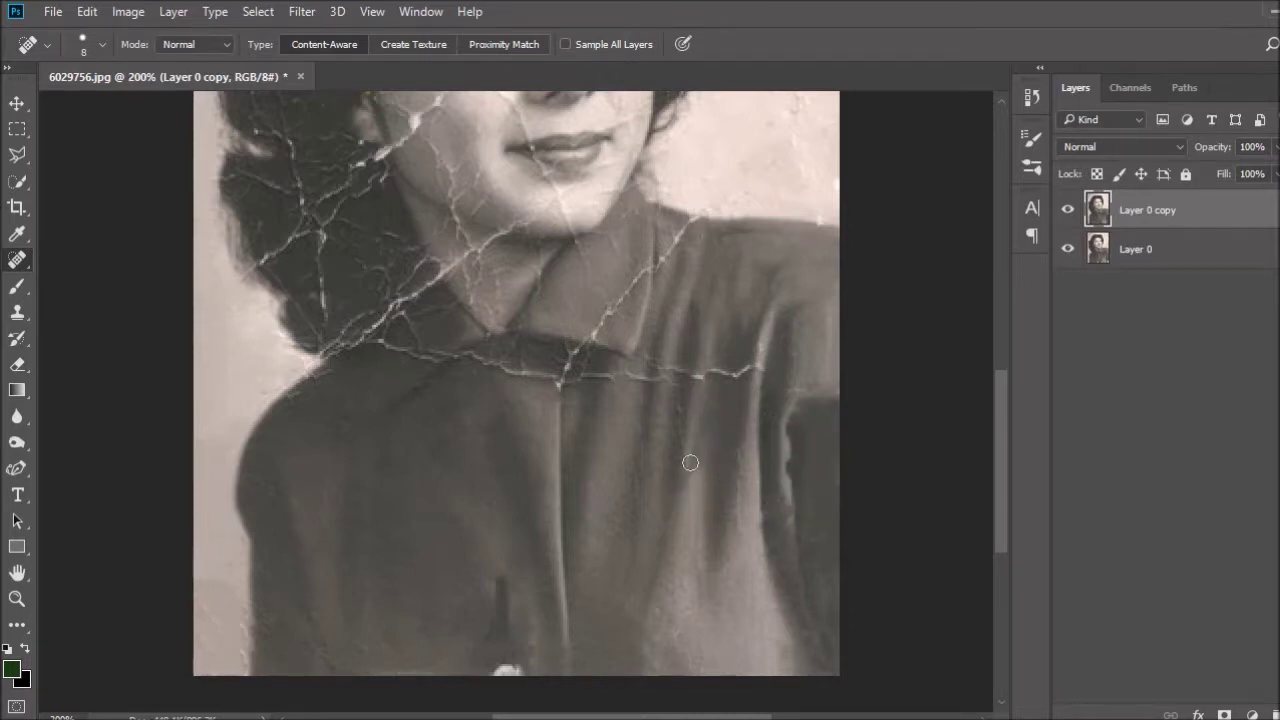
Heal the collar seam and diagonal collar cracks, zooming in for the shoulder and neck
mouse_move(566, 378)
mouse_down()
mouse_move(680, 386)
mouse_move(759, 370)
mouse_up()
drag(688, 218, 592, 338)
click(600, 292)
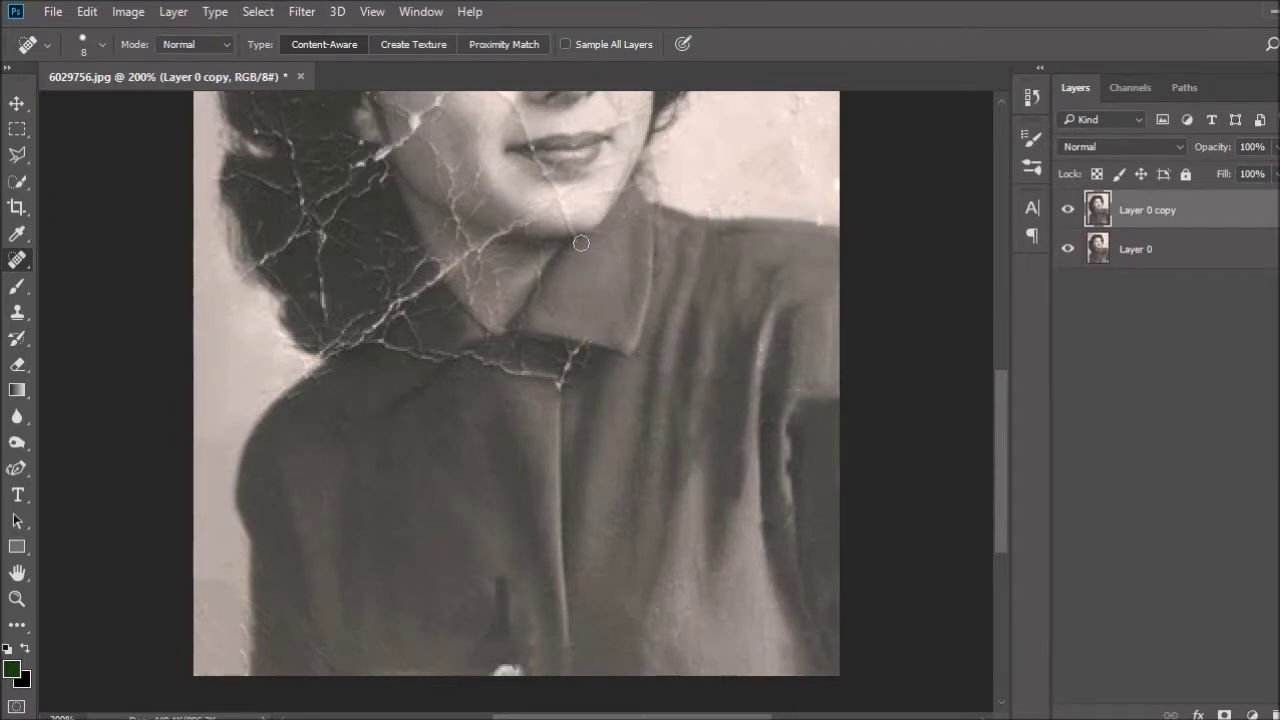
drag(574, 351, 471, 357)
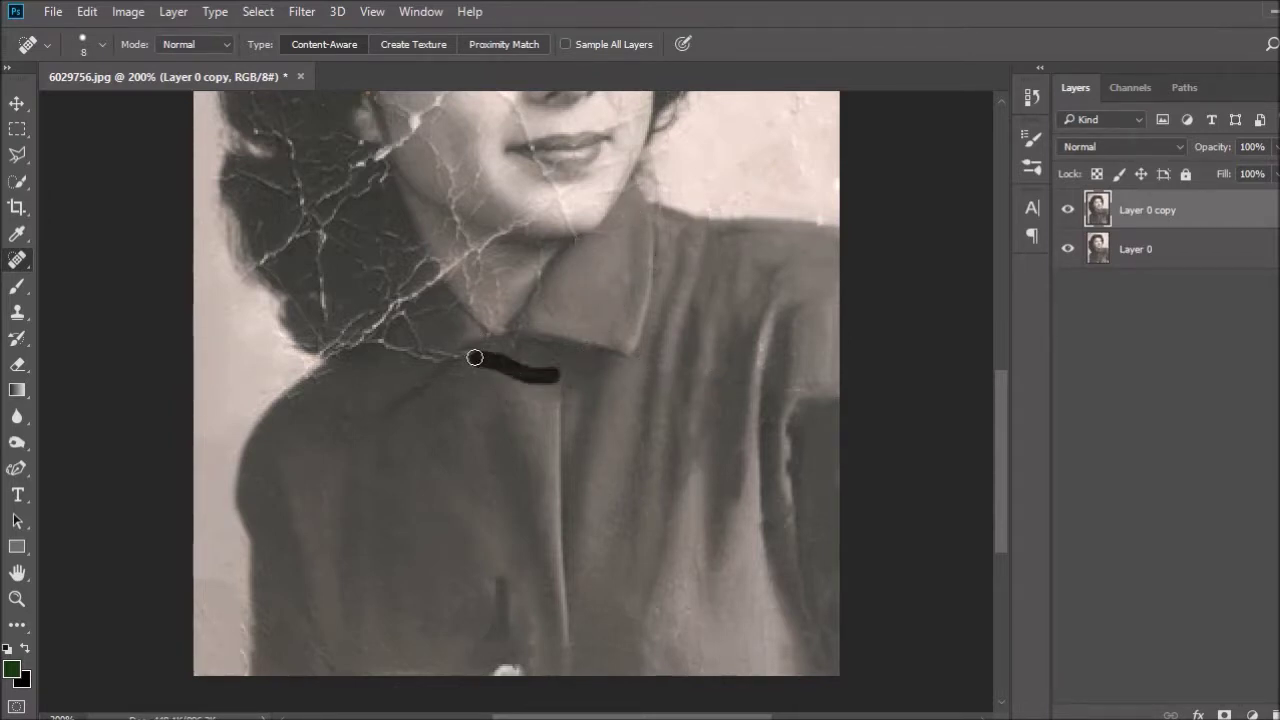
key(ctrl+plus)
mouse_move(292, 320)
mouse_down()
mouse_move(410, 345)
mouse_move(352, 285)
mouse_up()
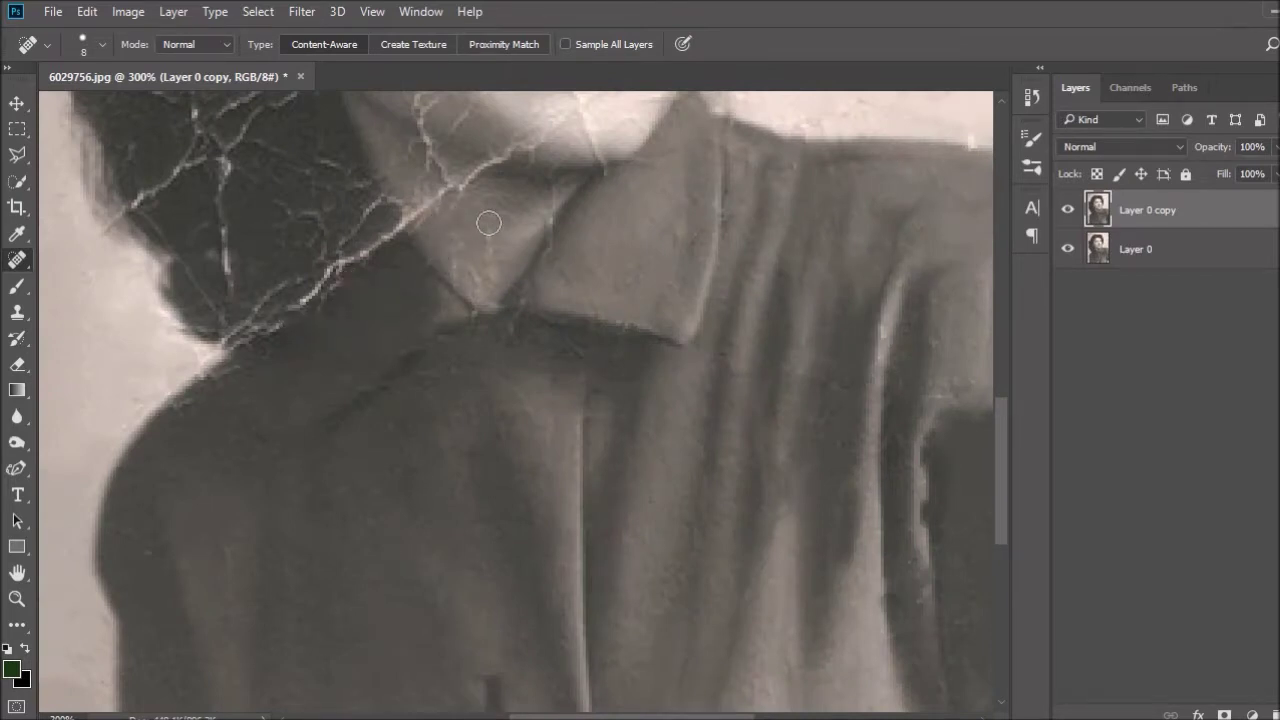
Heal the crack down the collar and the cracks through the left and lower-left hair
drag(496, 233, 460, 295)
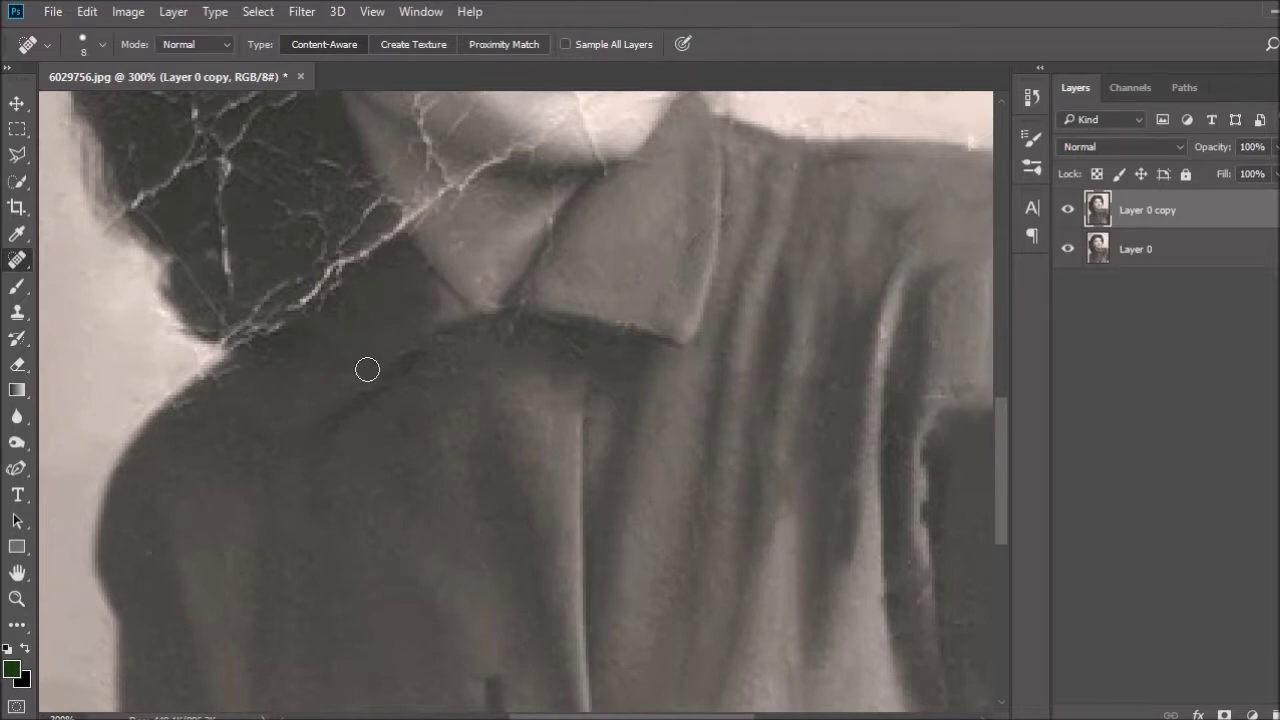
scroll(900, 380, up, 5)
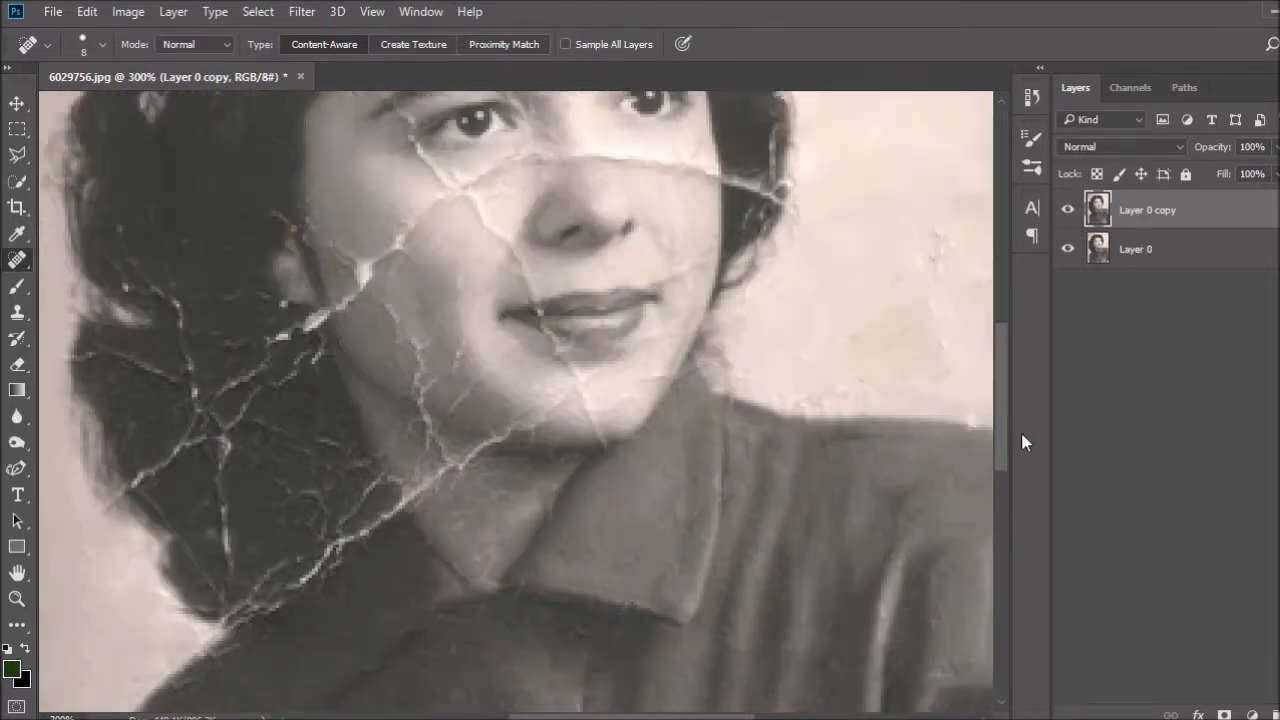
scroll(1022, 440, up, 2)
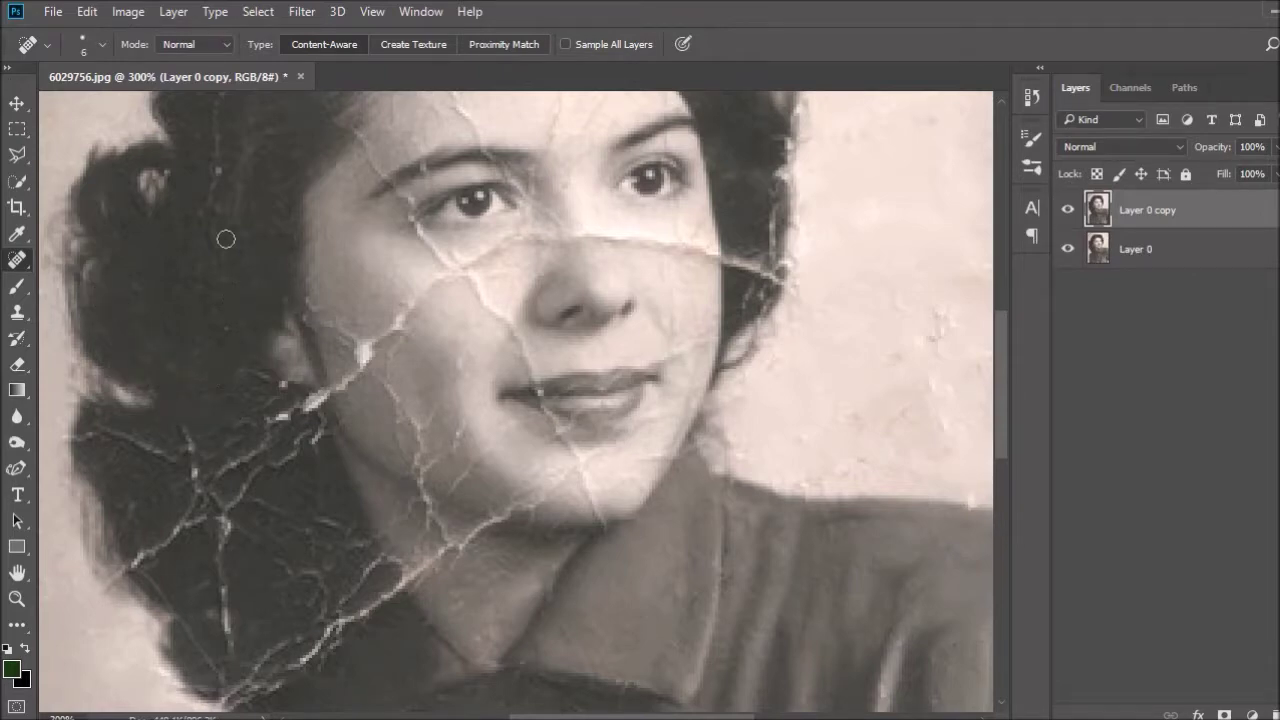
mouse_move(190, 418)
mouse_down()
mouse_move(194, 471)
mouse_move(104, 452)
mouse_up()
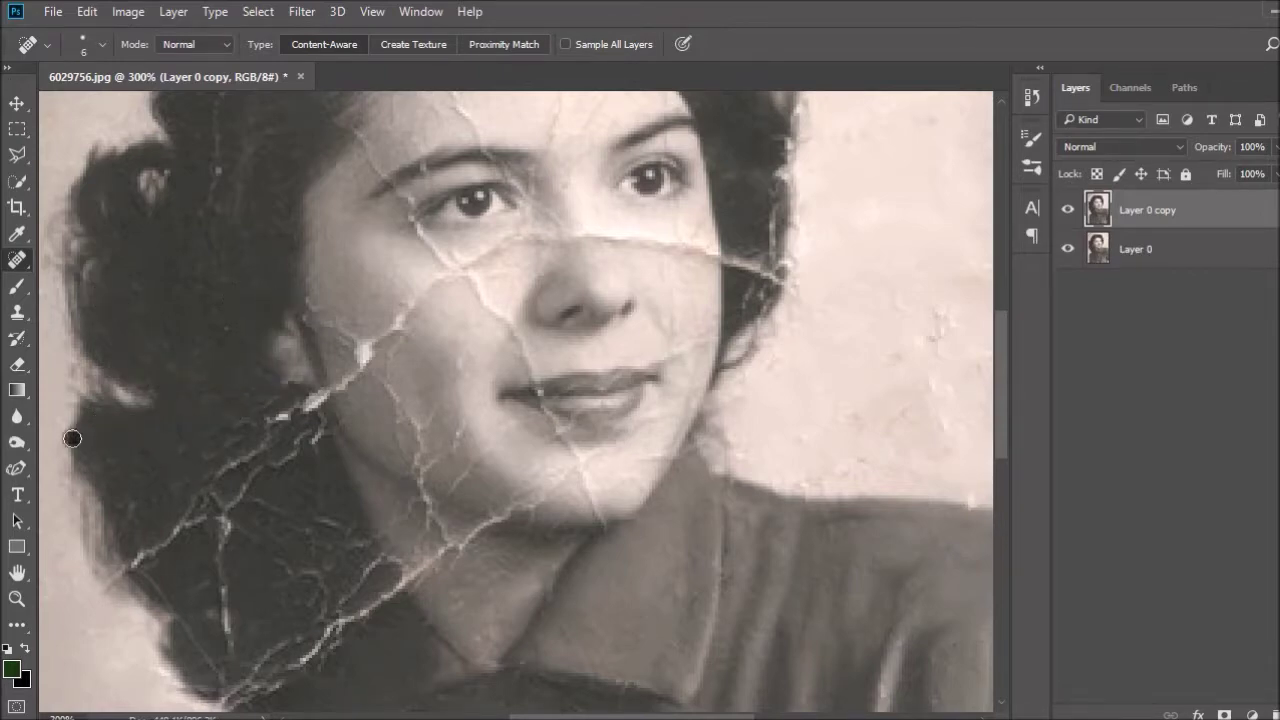
drag(217, 529, 229, 651)
drag(180, 605, 137, 566)
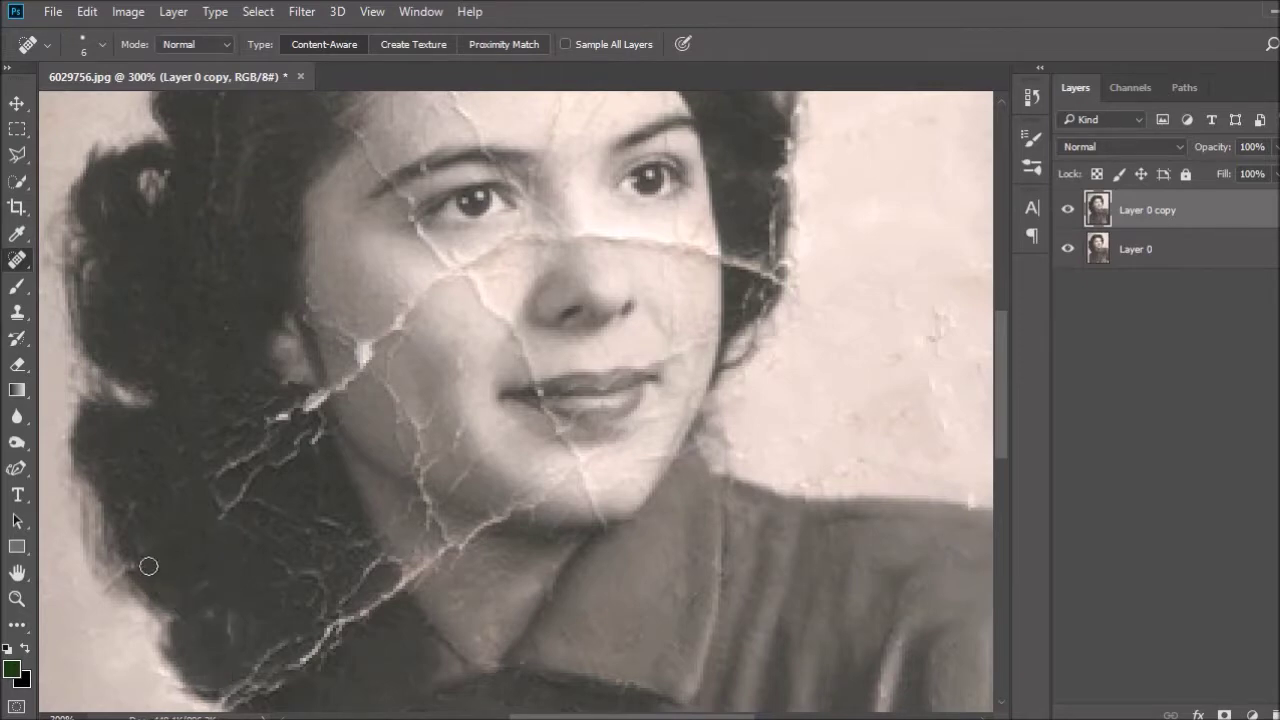
drag(190, 620, 200, 658)
drag(306, 443, 200, 471)
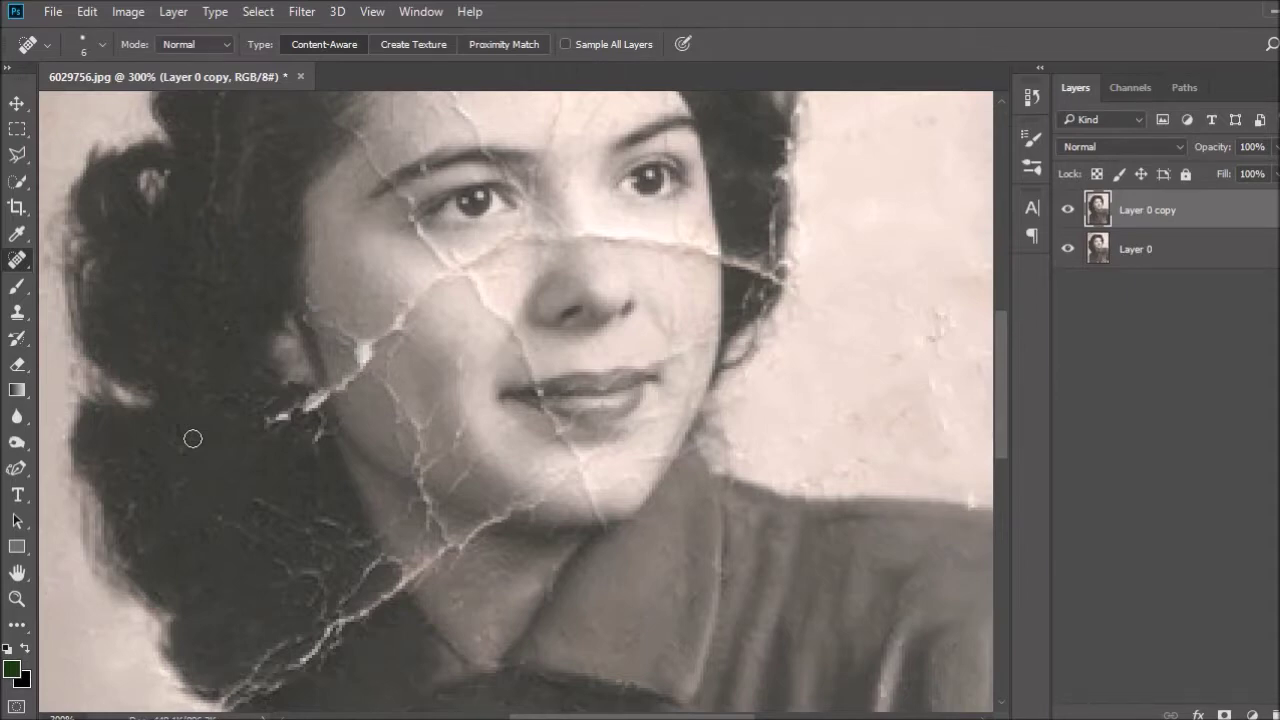
Heal the hair cracks beside the neck and along the shoulder edge
drag(228, 212, 210, 104)
scroll(240, 430, down, 5)
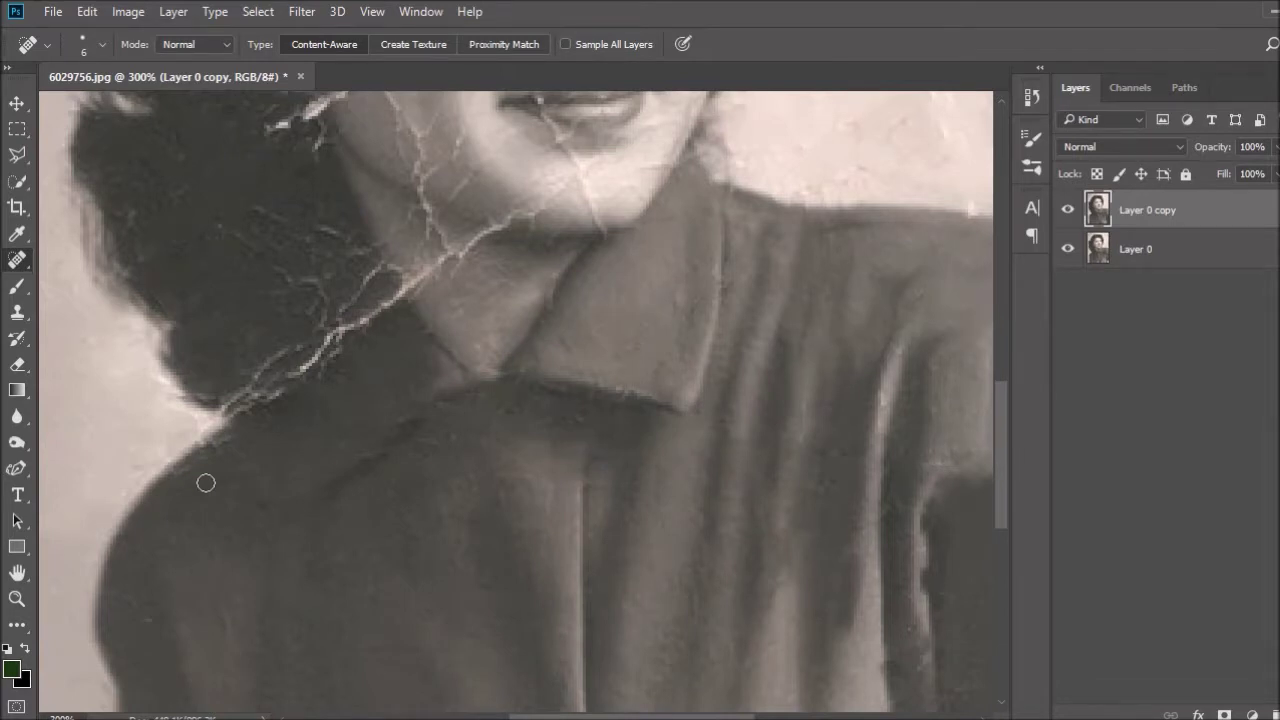
drag(252, 288, 300, 286)
drag(243, 211, 262, 214)
drag(300, 346, 228, 396)
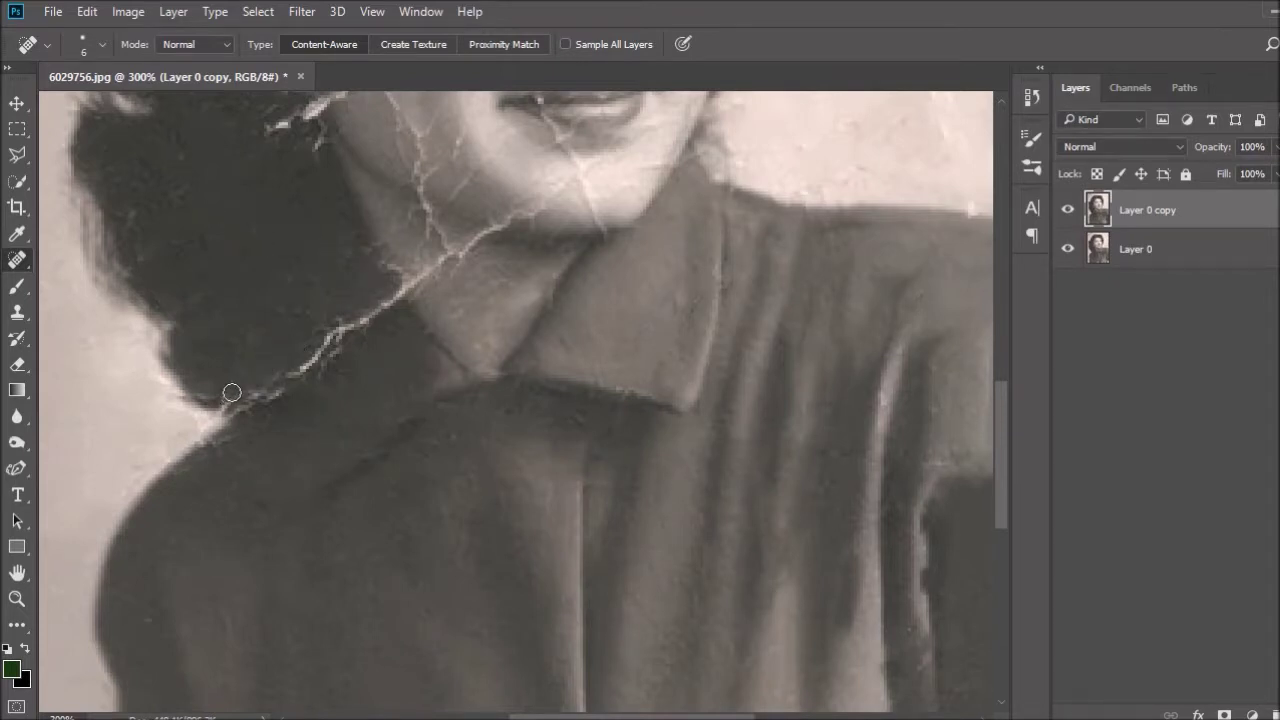
Heal the long crack across the neck, under the chin and onto the cheek
drag(400, 287, 322, 338)
drag(480, 256, 400, 287)
drag(591, 217, 515, 228)
drag(384, 300, 235, 410)
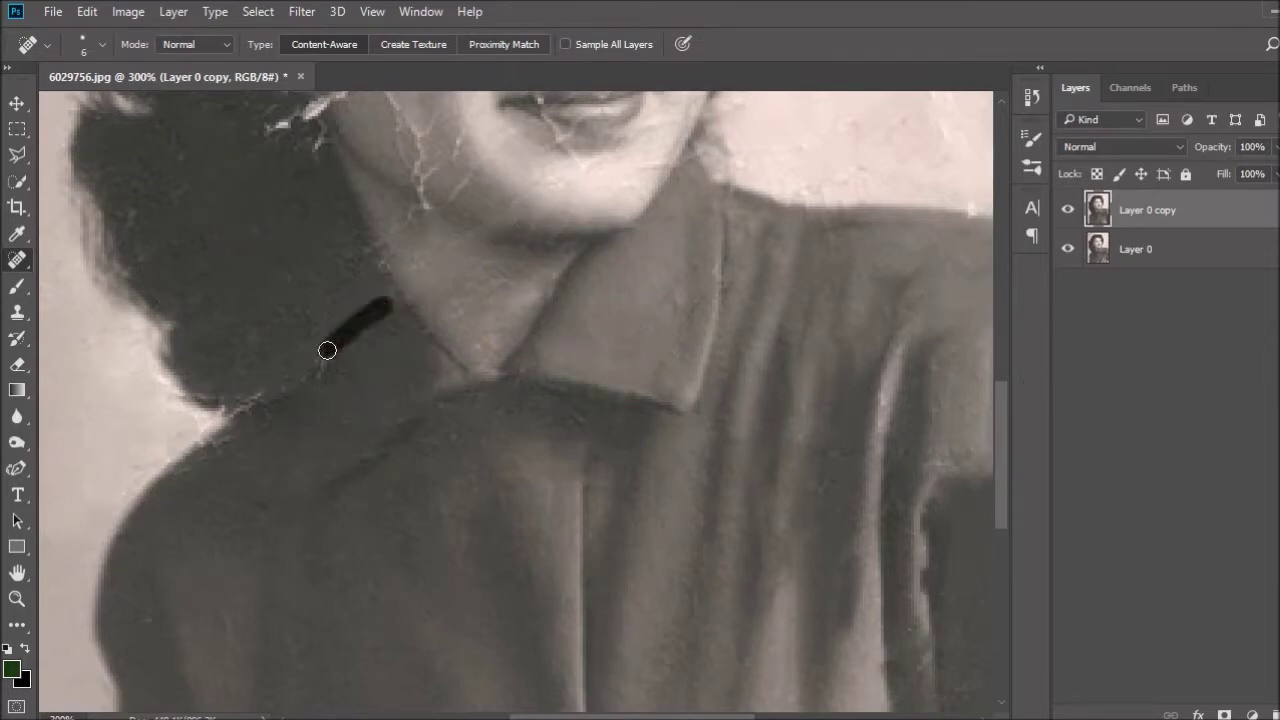
scroll(310, 300, up, 5)
drag(297, 262, 365, 295)
Heal the cheek cracks and the bright crack on the jaw near the ear
mouse_move(425, 235)
mouse_down()
mouse_move(400, 266)
mouse_move(416, 397)
mouse_up()
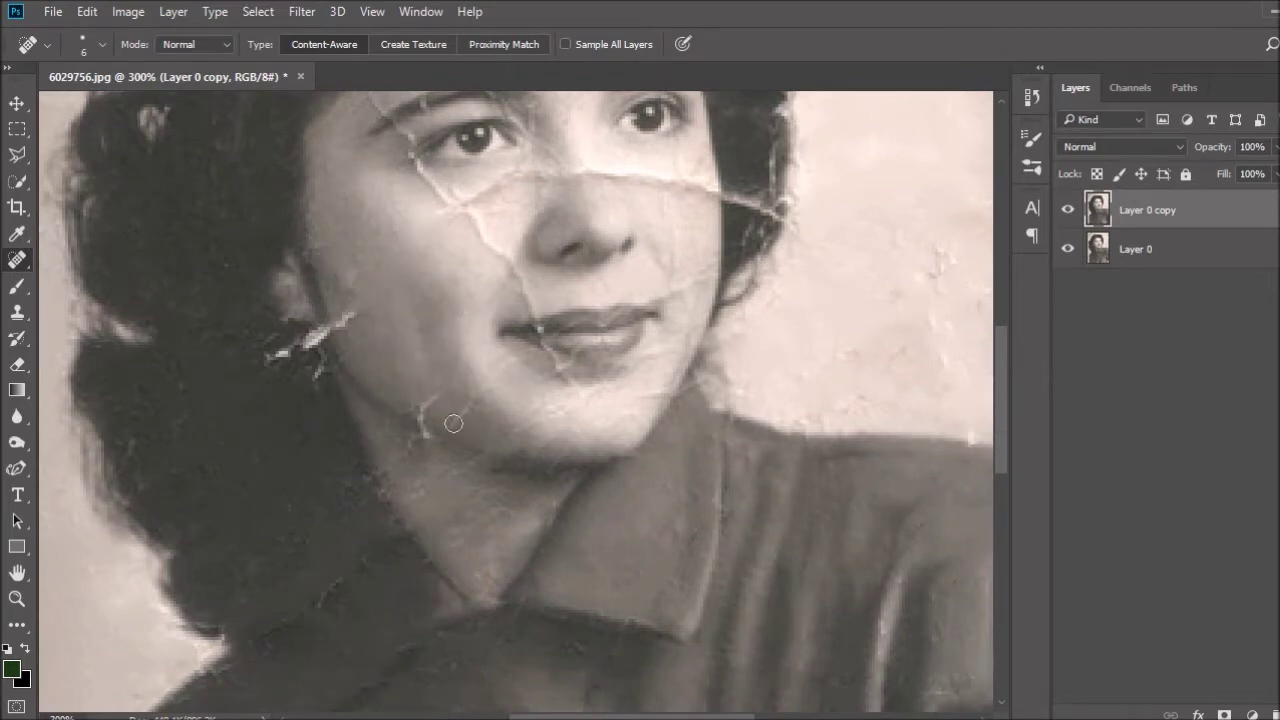
click(430, 403)
drag(268, 356, 352, 318)
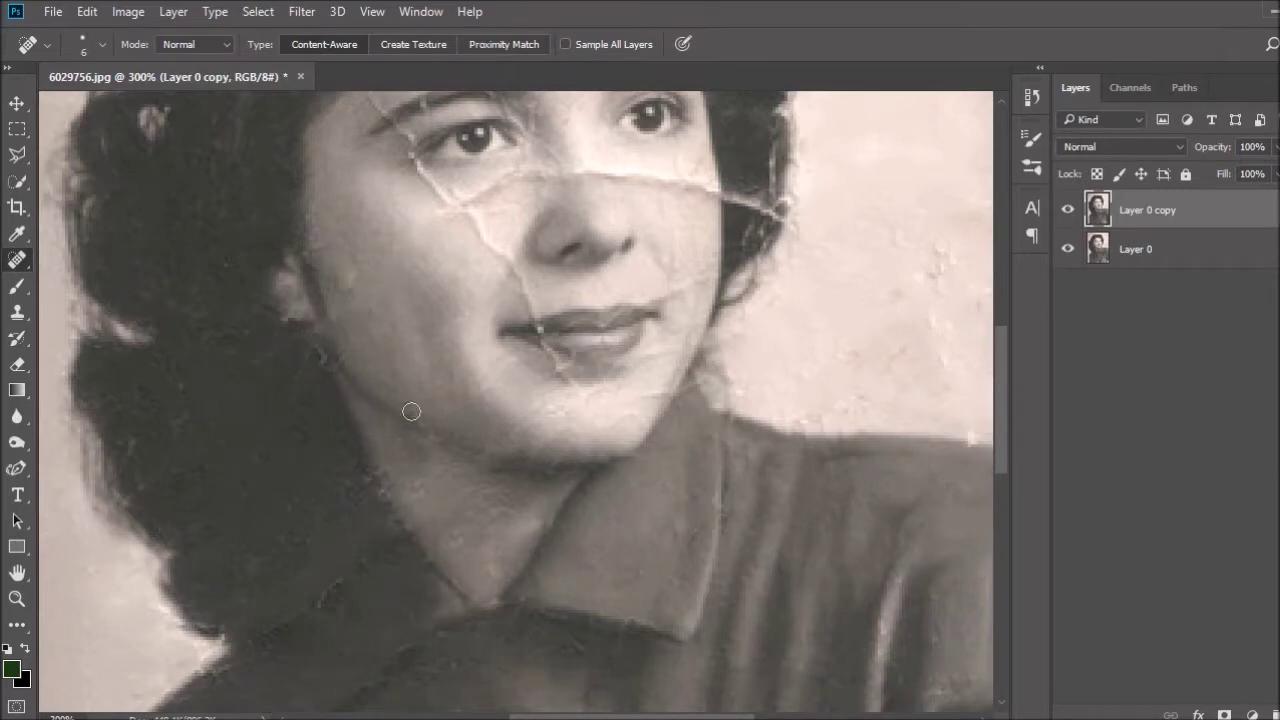
scroll(411, 411, up, 5)
Heal the forehead cracks, the cheek crack below the left eye and the nose-bridge crack
drag(440, 222, 468, 312)
drag(570, 200, 540, 325)
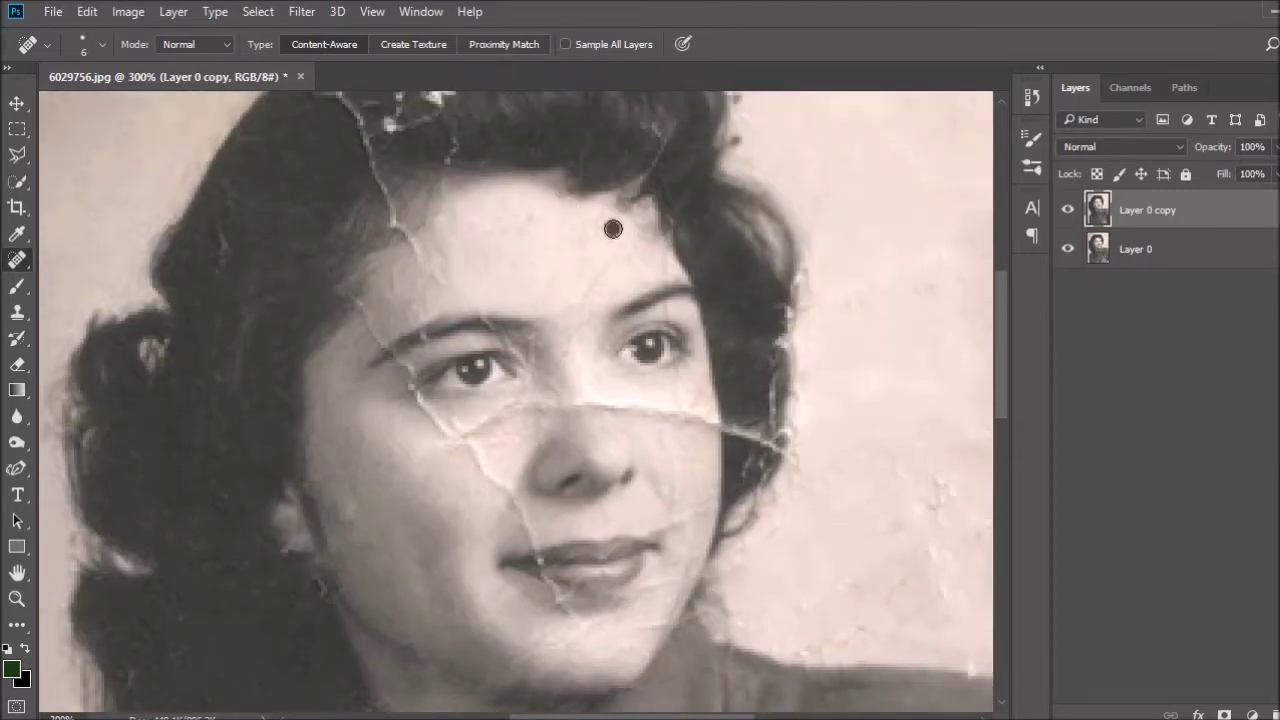
drag(438, 415, 495, 488)
mouse_move(638, 406)
mouse_down()
mouse_move(718, 428)
mouse_move(772, 375)
mouse_up()
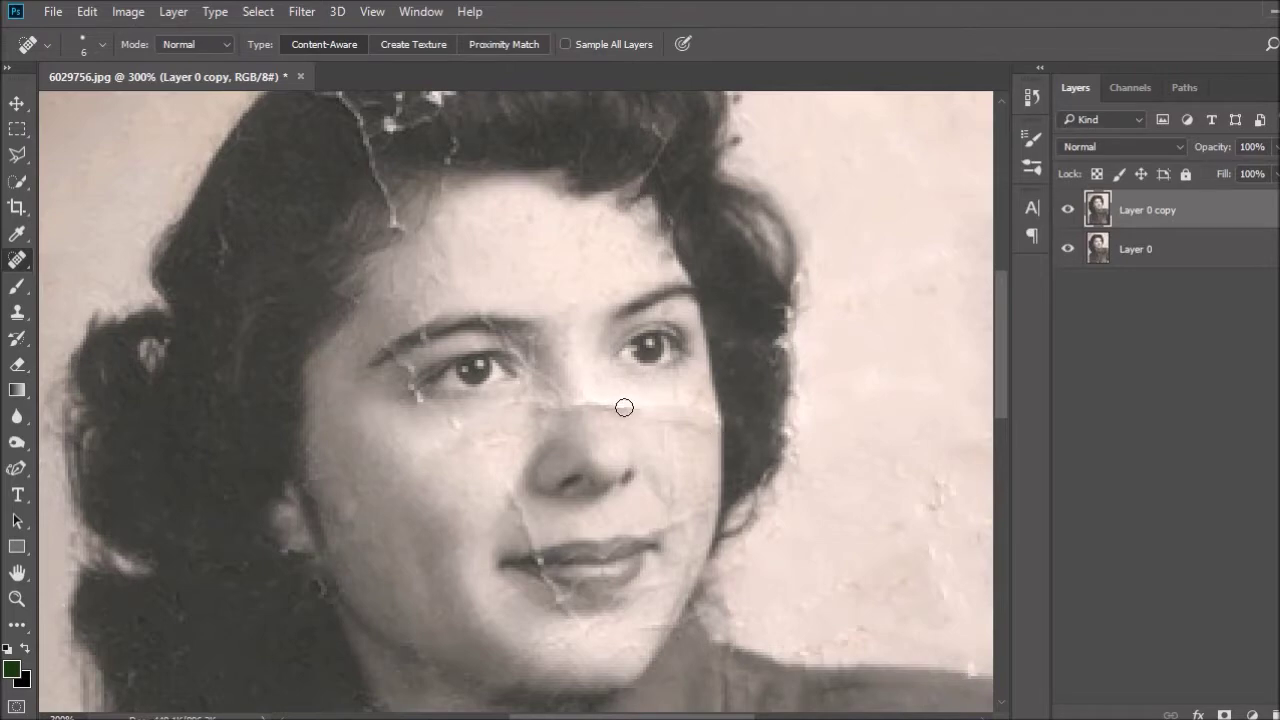
Heal the branching cracks through the left and top of the hair
drag(224, 232, 222, 267)
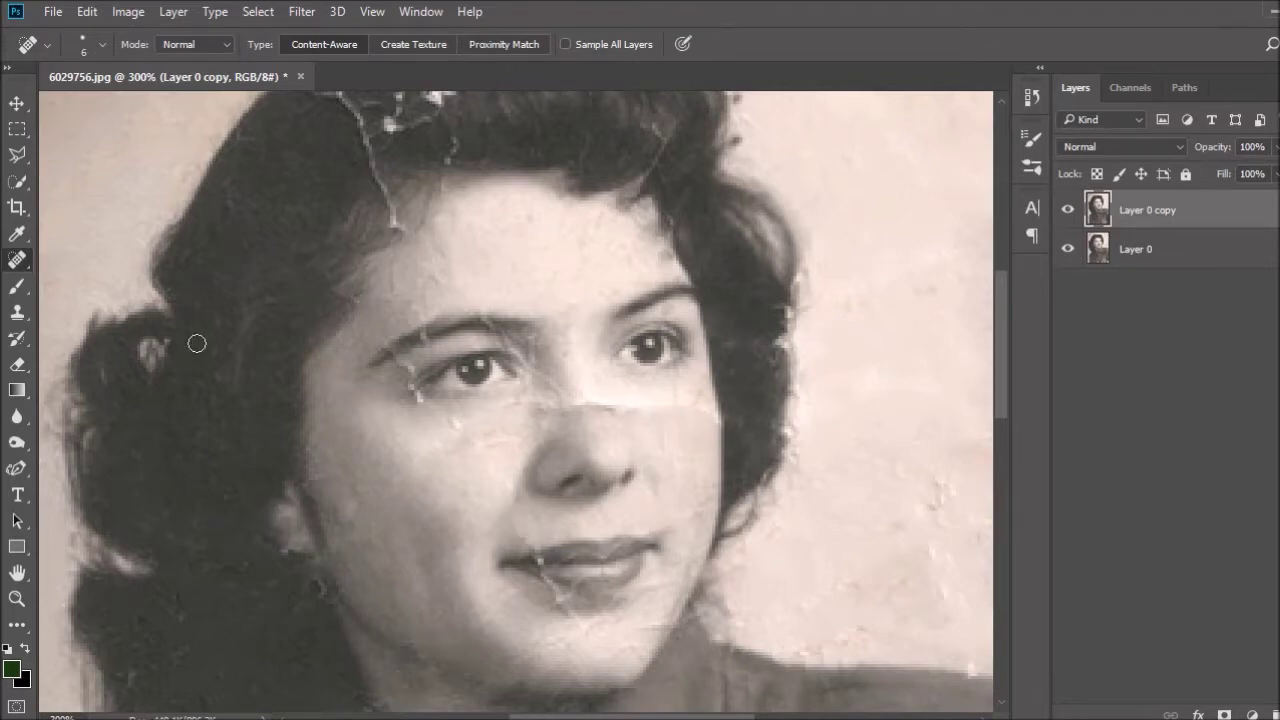
scroll(222, 267, up, 3)
drag(500, 176, 425, 232)
drag(395, 350, 334, 194)
mouse_move(450, 240)
mouse_down()
mouse_move(394, 229)
mouse_move(405, 177)
mouse_up()
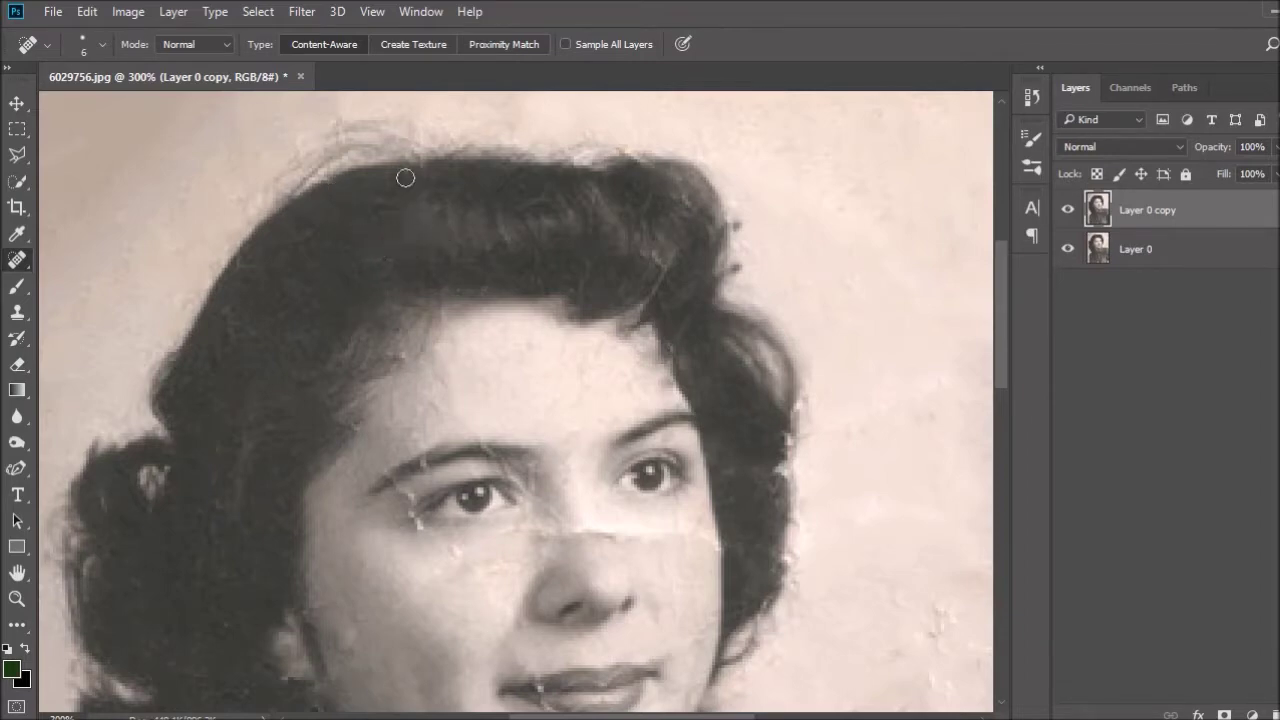
scroll(442, 233, down, 4)
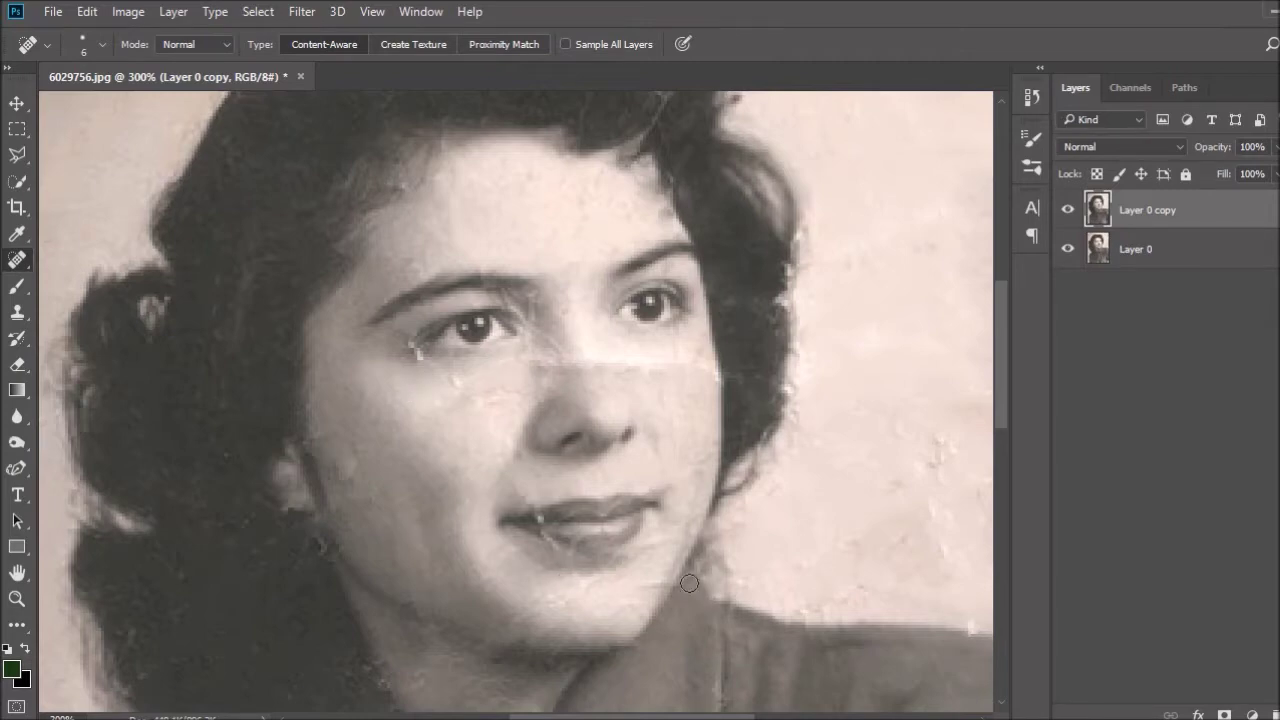
scroll(518, 391, up, 2)
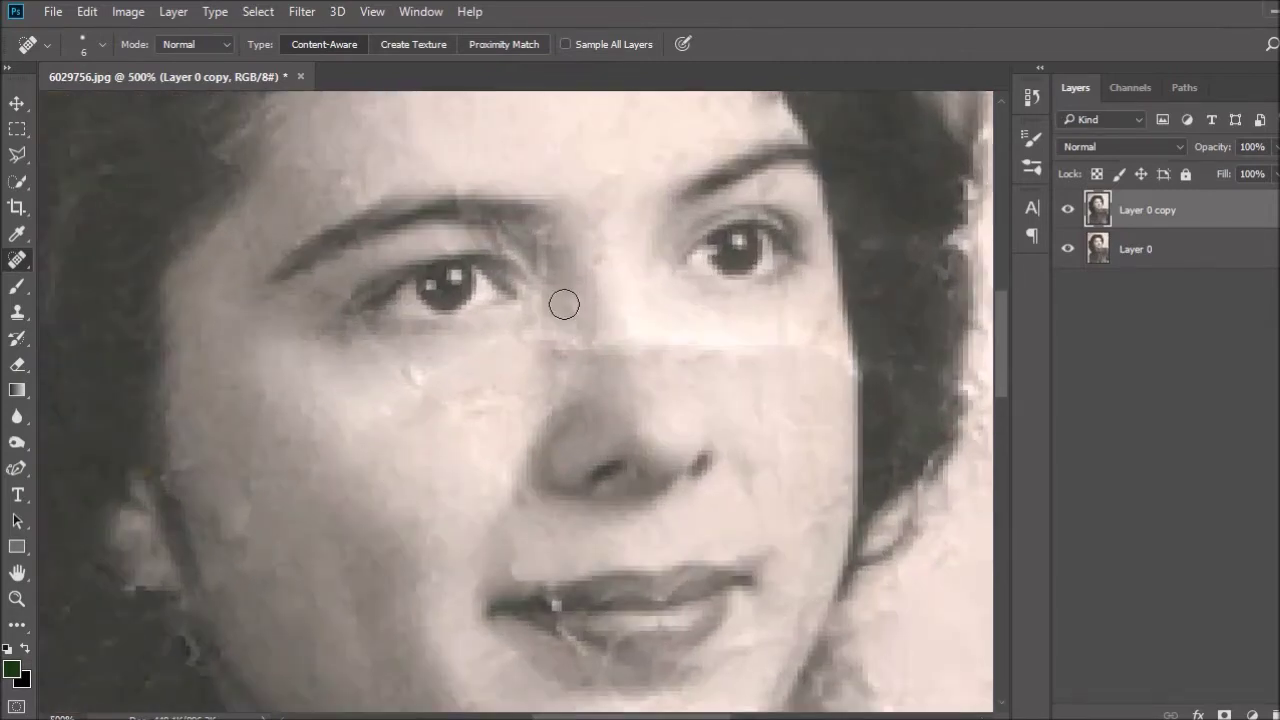
Heal the dark spot beside the inner eye corner, briefly trying Clone Stamp before returning to Spot Healing
click(533, 277)
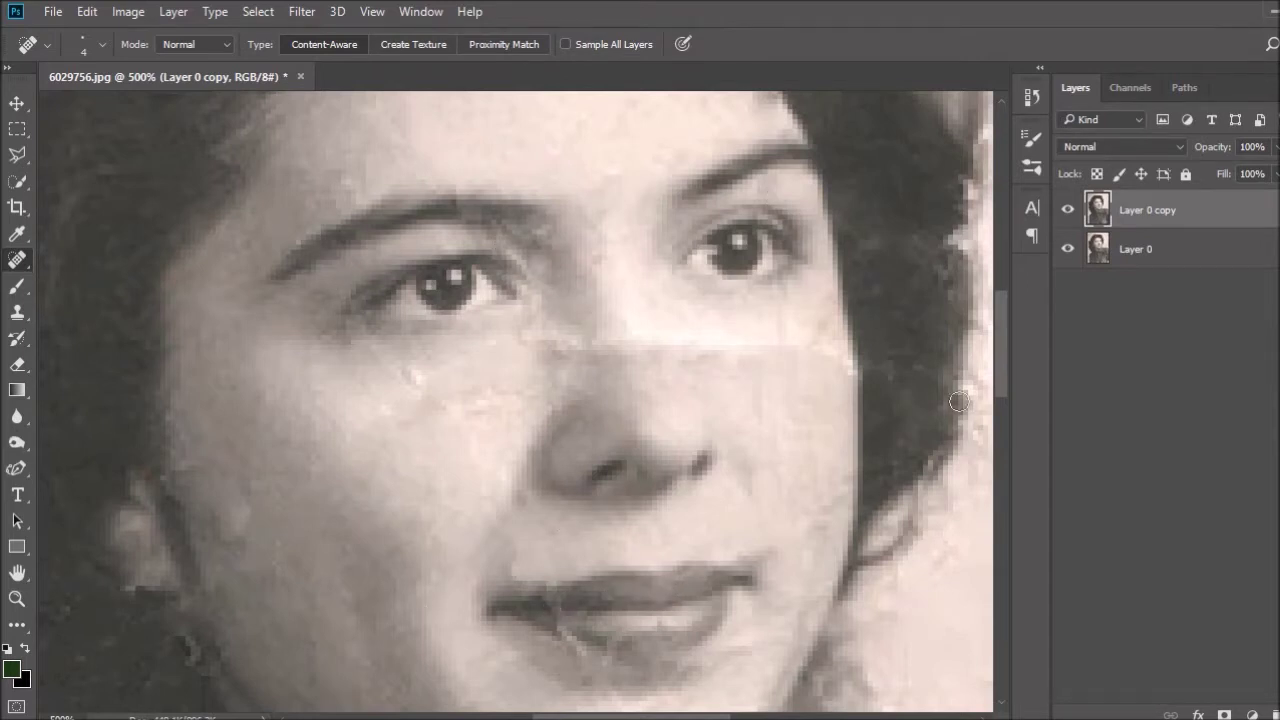
scroll(958, 401, down, 3)
key(s)
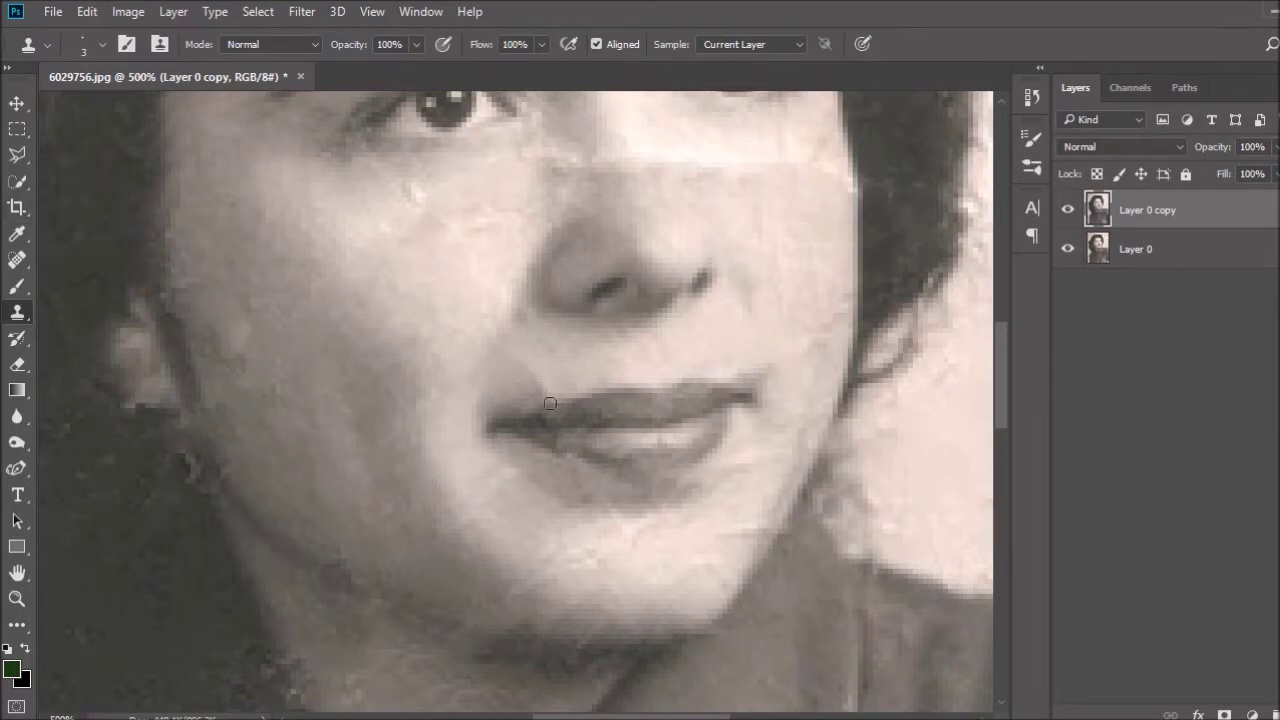
key(j)
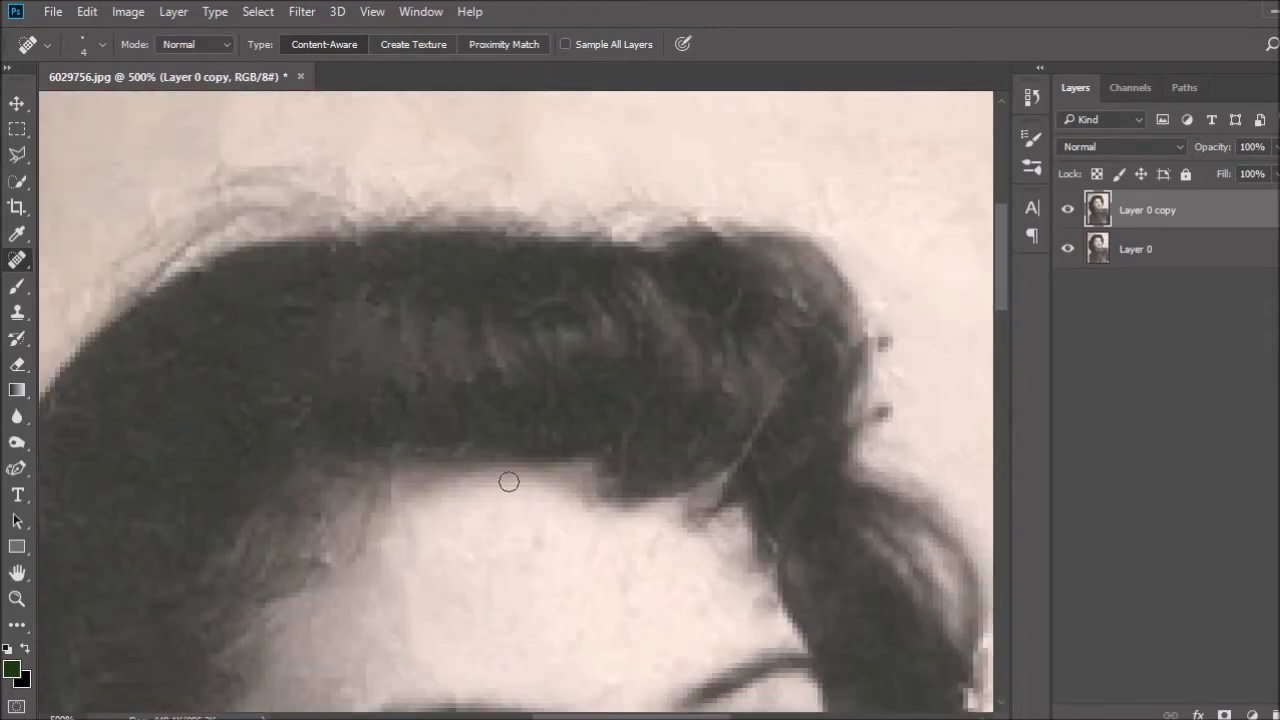
Fit the whole photo on screen and hide Layer 0 copy to compare with the original
scroll(771, 452, down, 5)
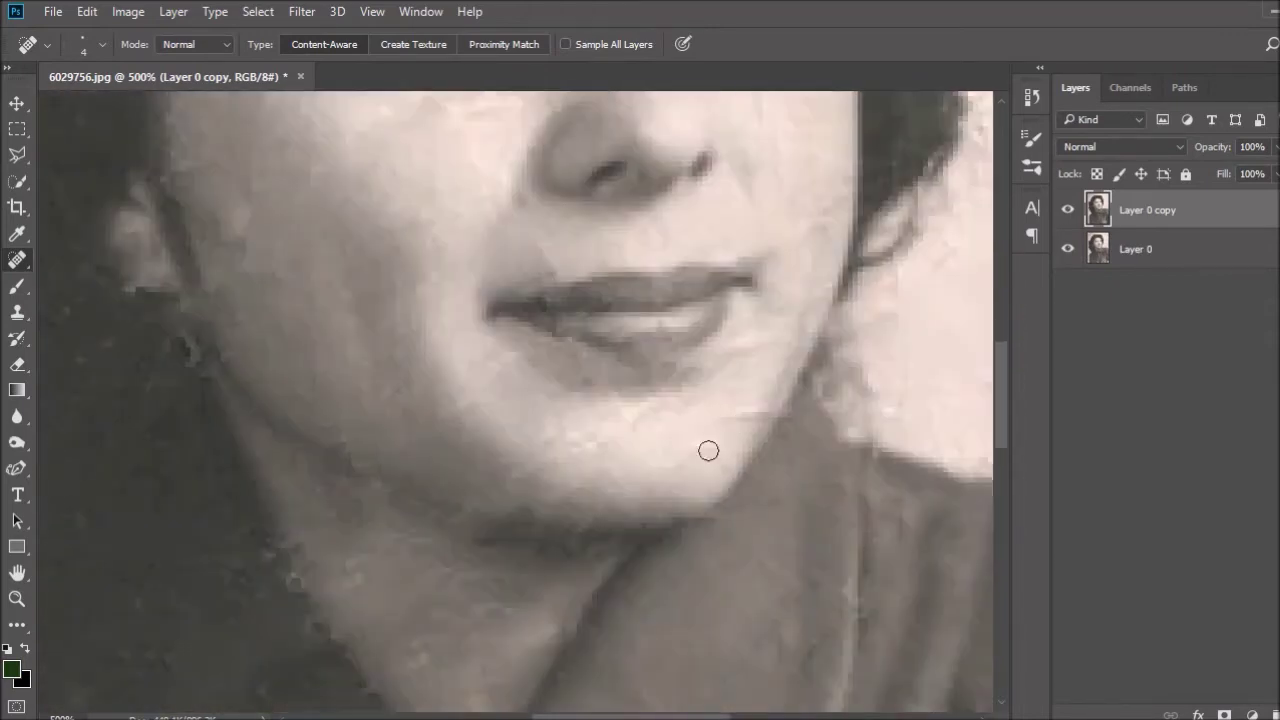
scroll(270, 429, up, 5)
key(ctrl+0)
click(1068, 209)
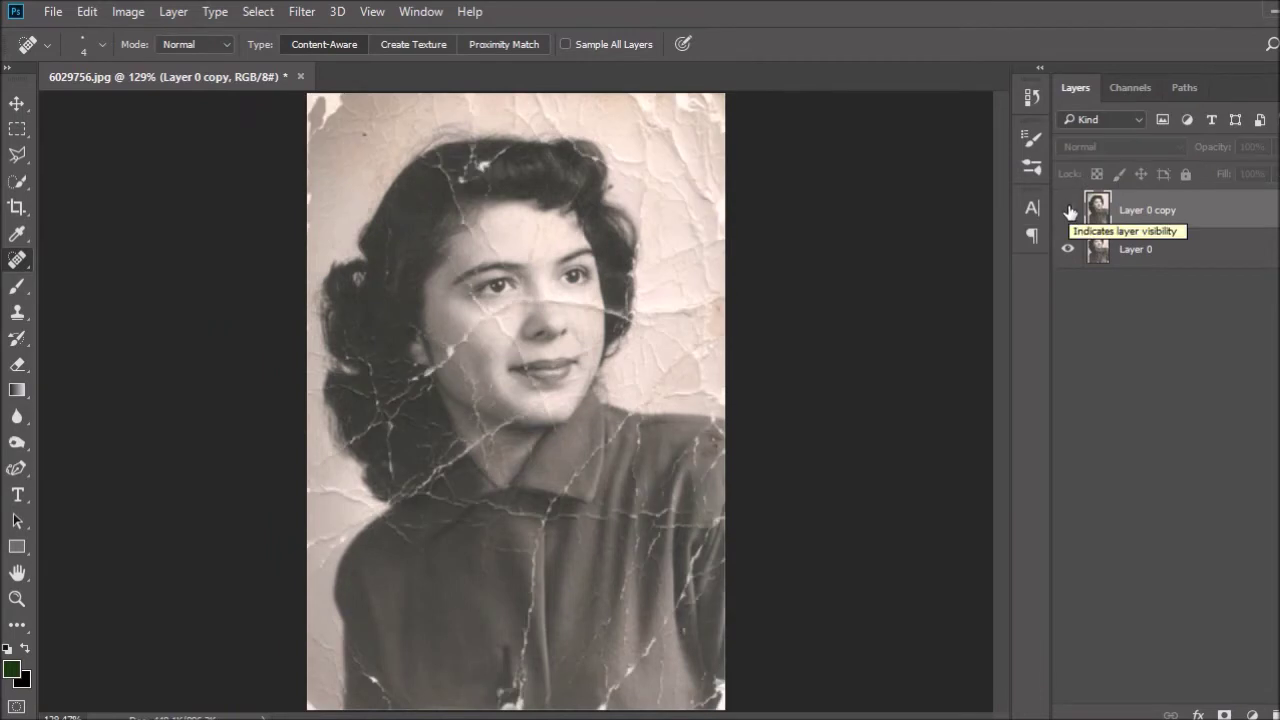
Enlarge the Spot Healing Brush to size 20 with Layer 0 copy visible again
key(bracketright)
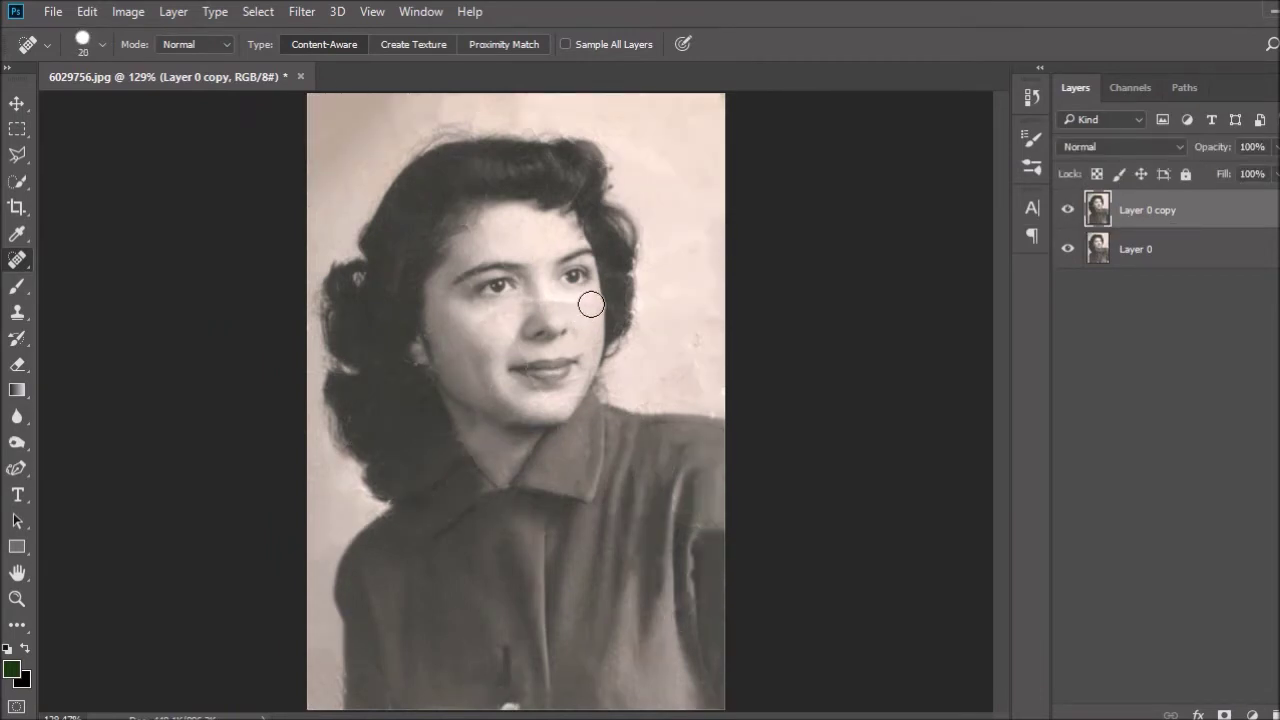